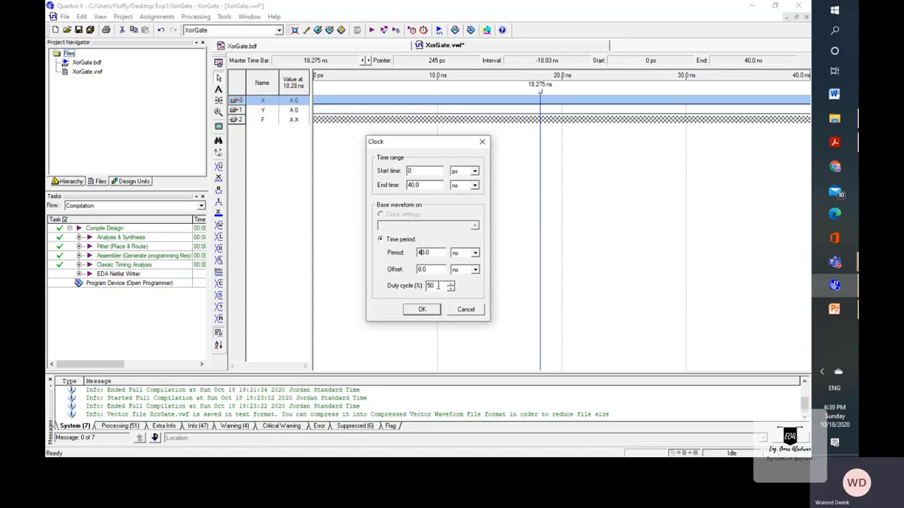
# Step: Apply a clock waveform to input X with a 40.0 ns period, 0.0 ns offset and 50% duty cycle
pyautogui.click(422, 311)
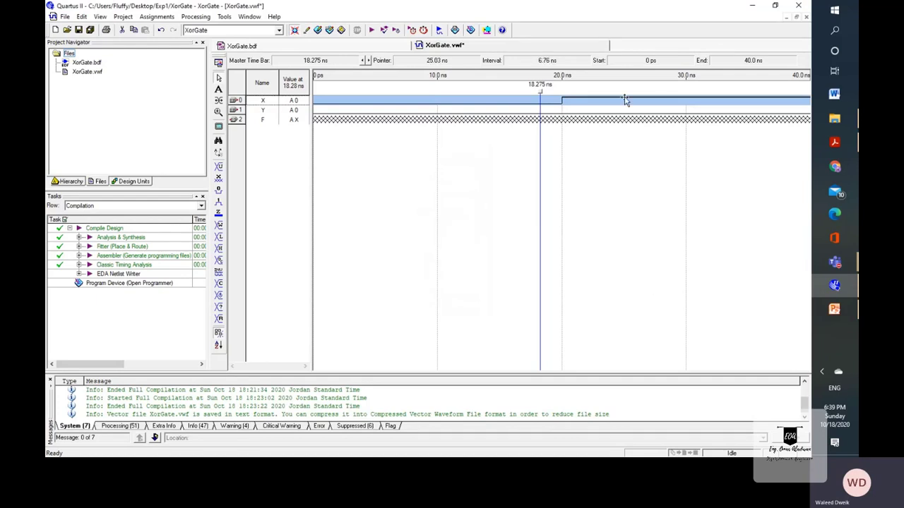
# Step: Overwrite input Y with a clock waveform that has a 20 ns period and 50% duty cycle
pyautogui.click(263, 111)
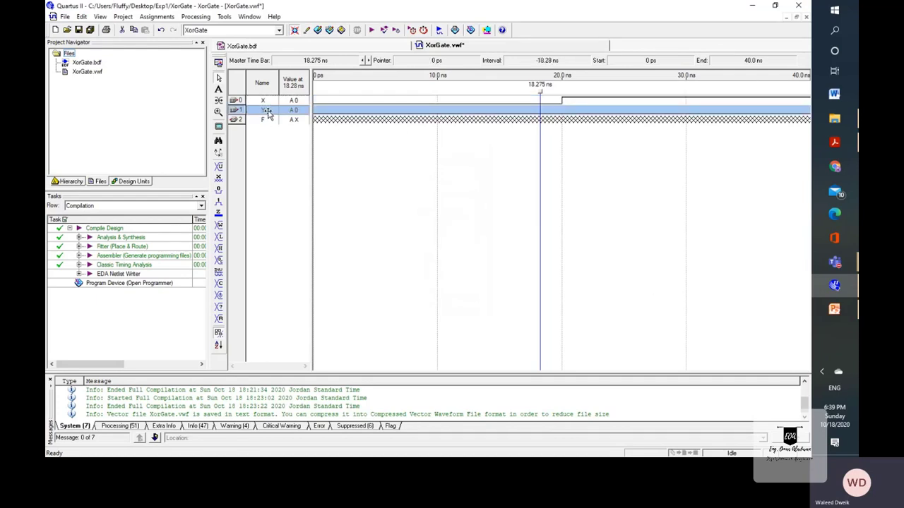
pyautogui.rightClick(267, 112)
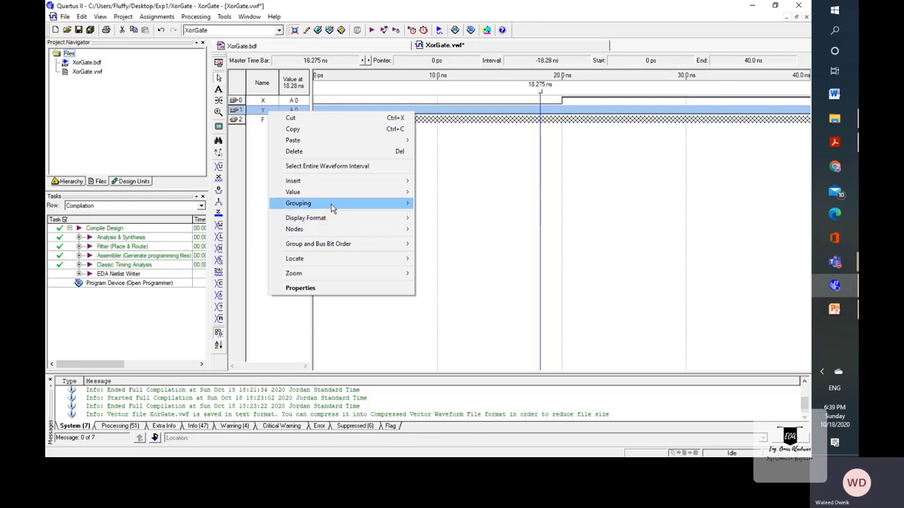
pyautogui.moveTo(341, 194)
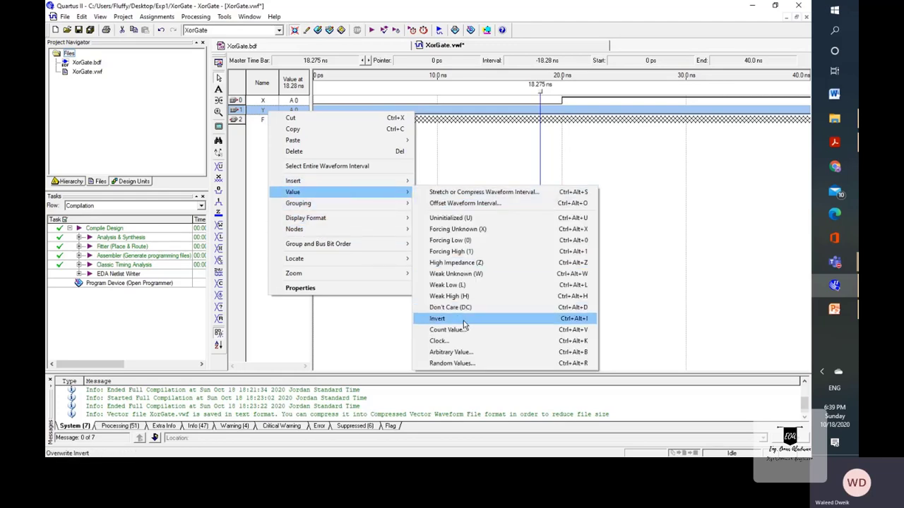
pyautogui.click(444, 342)
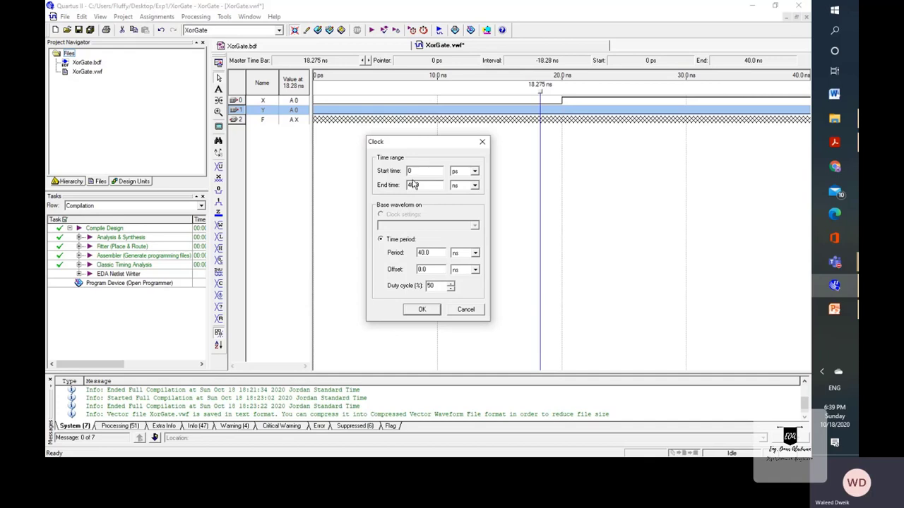
pyautogui.doubleClick(420, 252)
pyautogui.write('2')
pyautogui.click(423, 310)
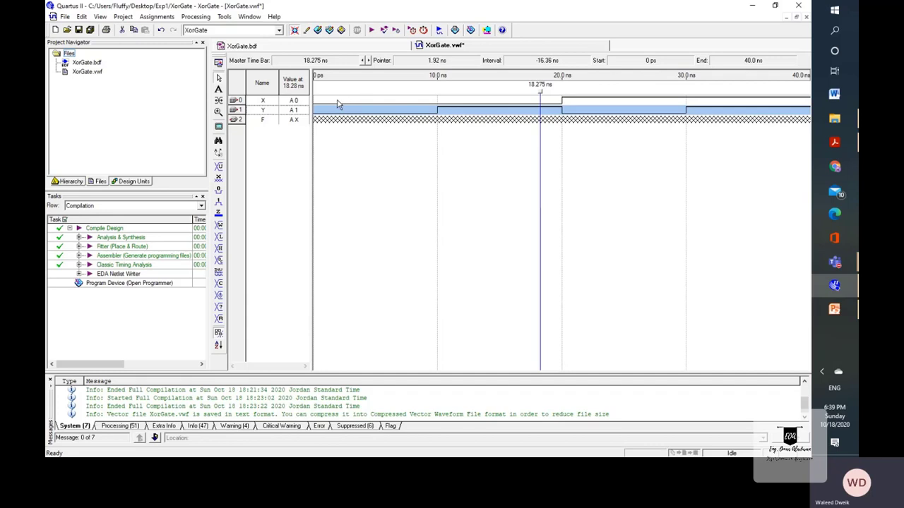
pyautogui.click(352, 142)
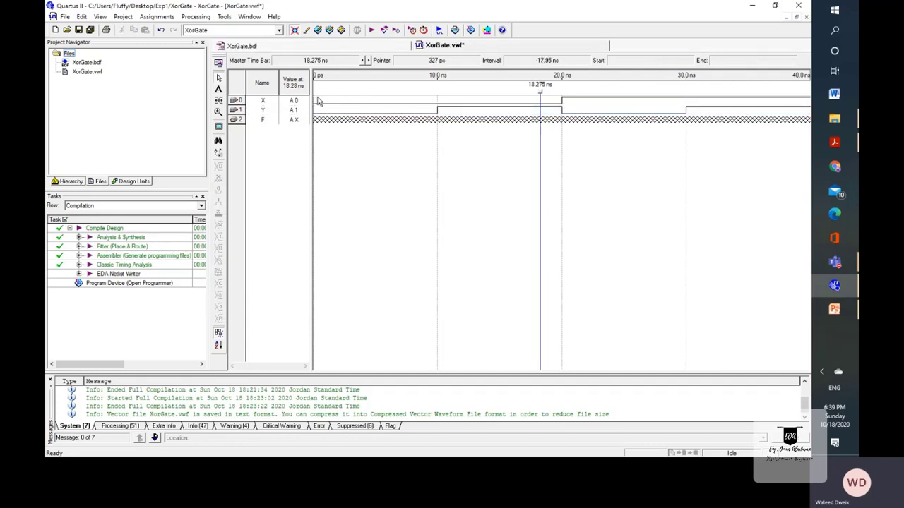
# Step: Invert the X and Y waveforms over the full 40 ns range and invert them back
pyautogui.moveTo(316, 101); pyautogui.dragTo(789, 118)
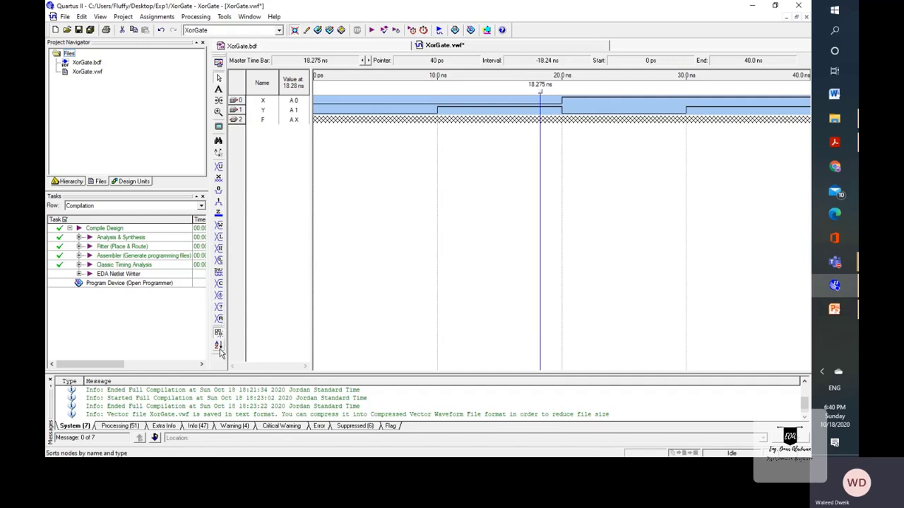
pyautogui.click(220, 279)
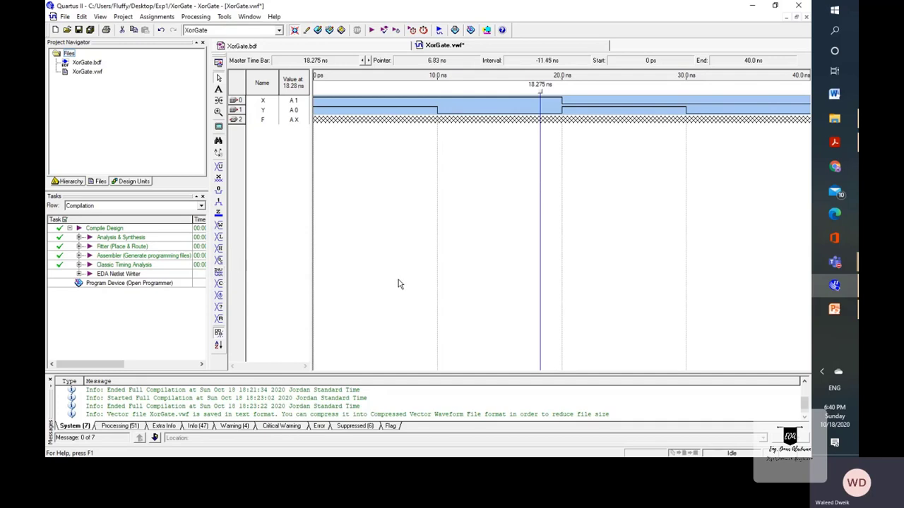
pyautogui.click(220, 279)
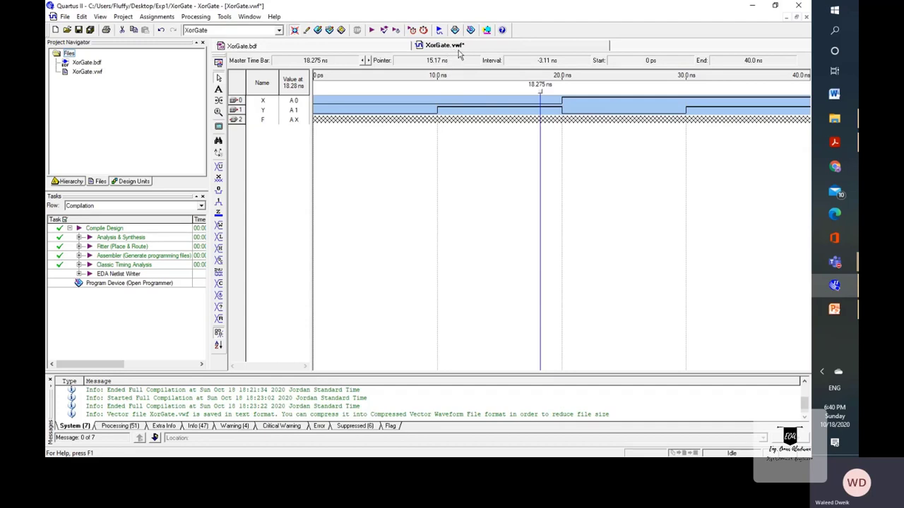
# Step: Save the XorGate.vwf waveform file
pyautogui.click(78, 29)
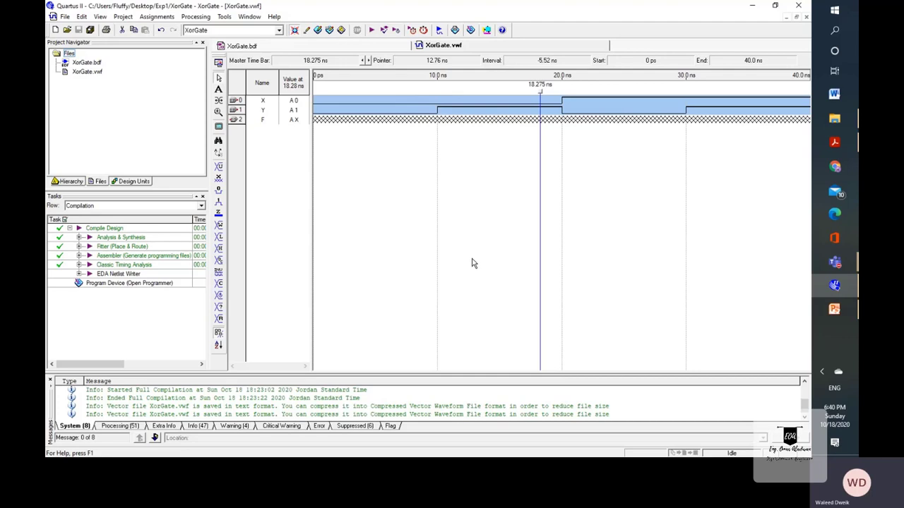
# Step: Set the simulation mode to Functional in the project's Simulator Settings
pyautogui.click(157, 17)
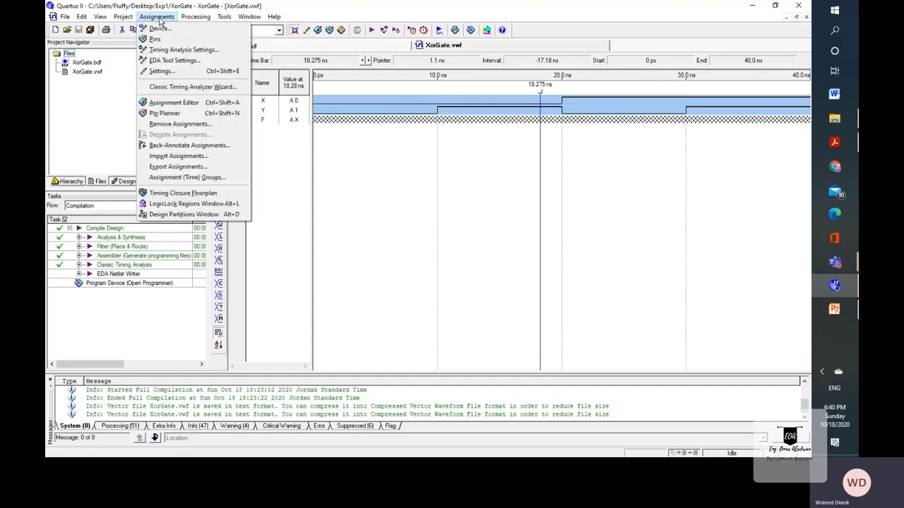
pyautogui.click(161, 71)
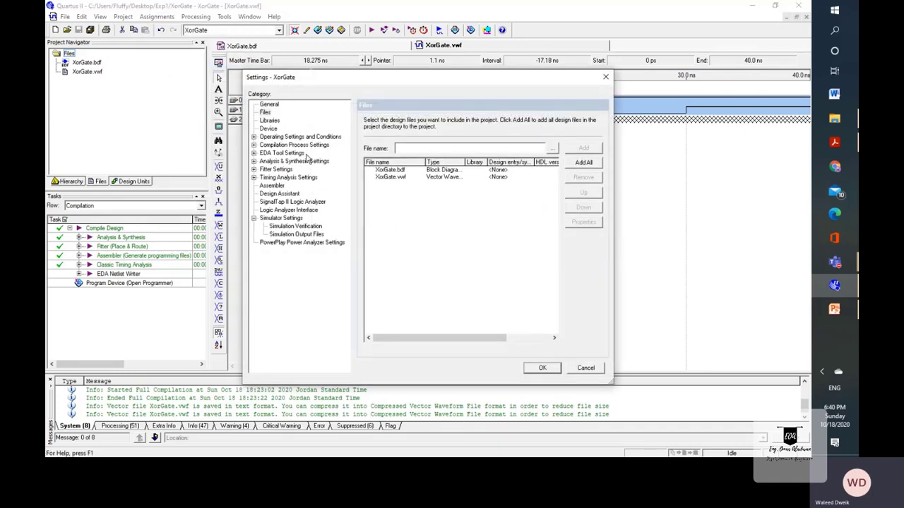
pyautogui.click(282, 219)
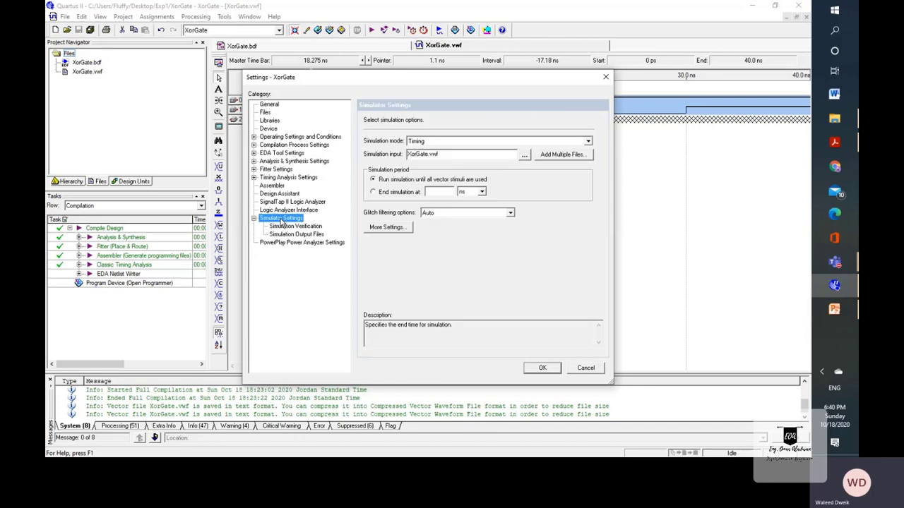
pyautogui.click(588, 142)
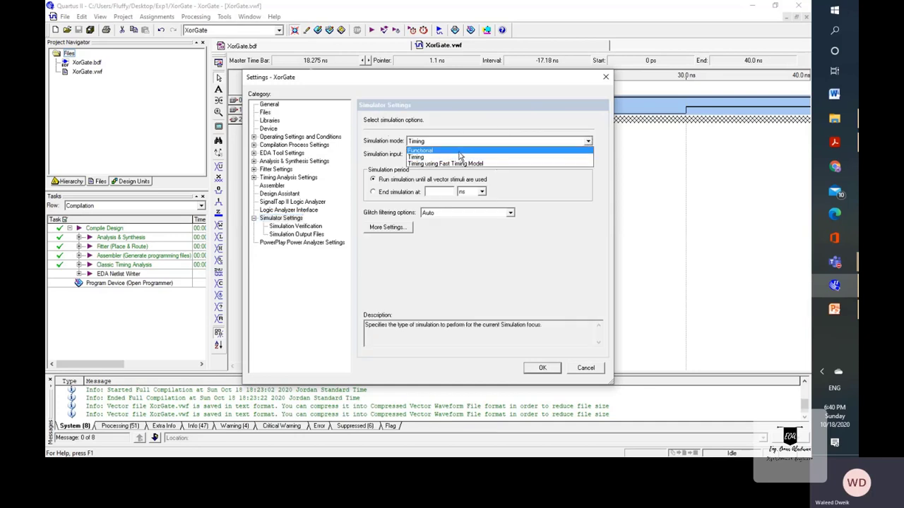
pyautogui.click(431, 150)
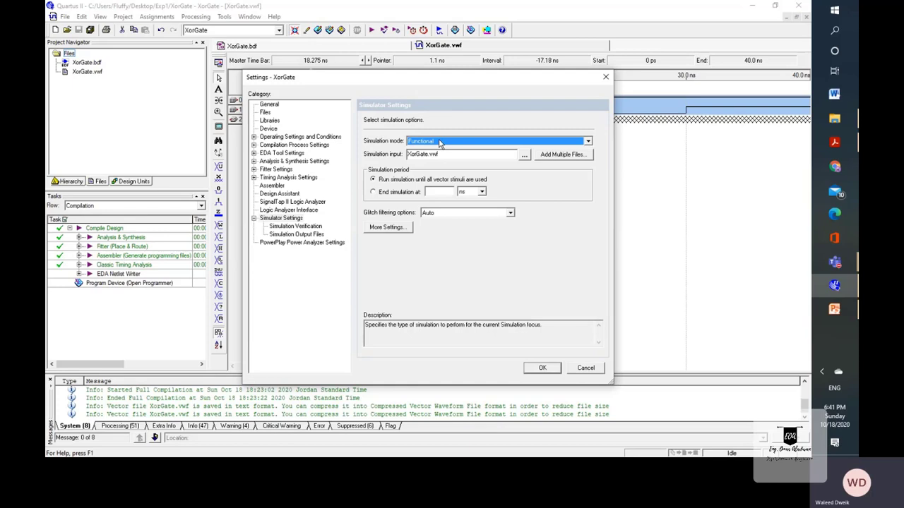
# Step: Clear the simulation input, select the XorGate waveform file from the Exp1 folder instead, and apply the simulator settings
pyautogui.moveTo(445, 154); pyautogui.dragTo(396, 155)
pyautogui.click(453, 153)
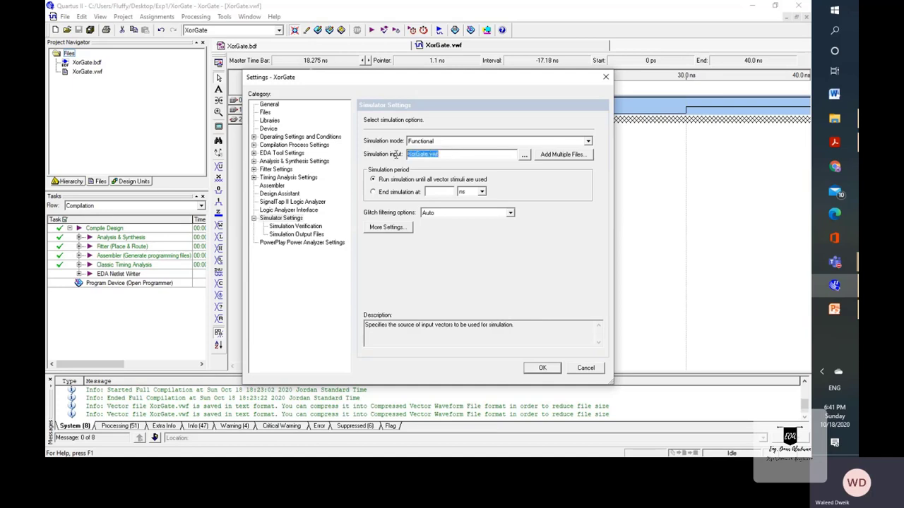
pyautogui.click(452, 154)
pyautogui.moveTo(438, 156); pyautogui.dragTo(387, 161)
pyautogui.press('BackSpace')
pyautogui.click(524, 155)
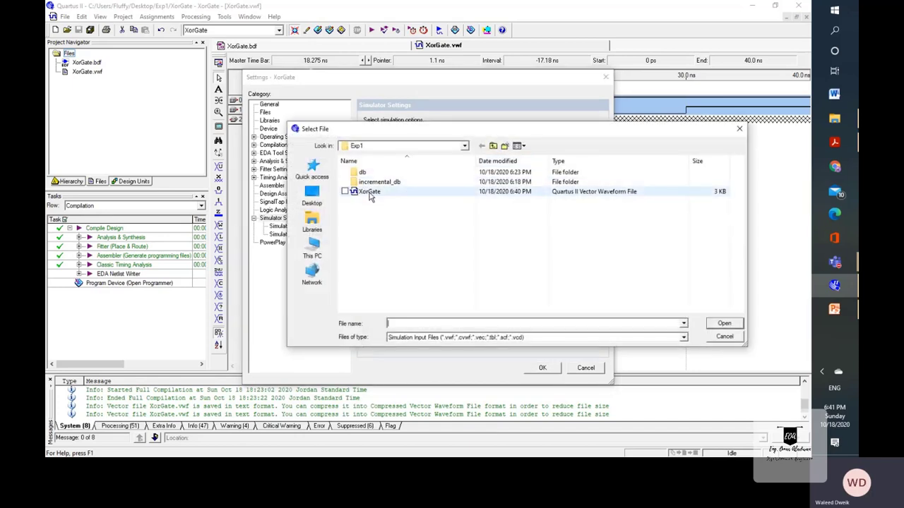
pyautogui.click(356, 195)
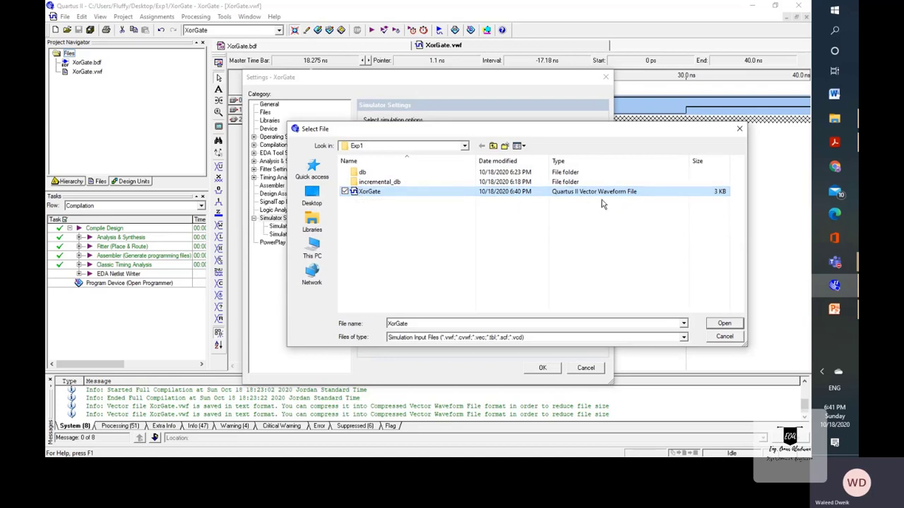
pyautogui.click(724, 323)
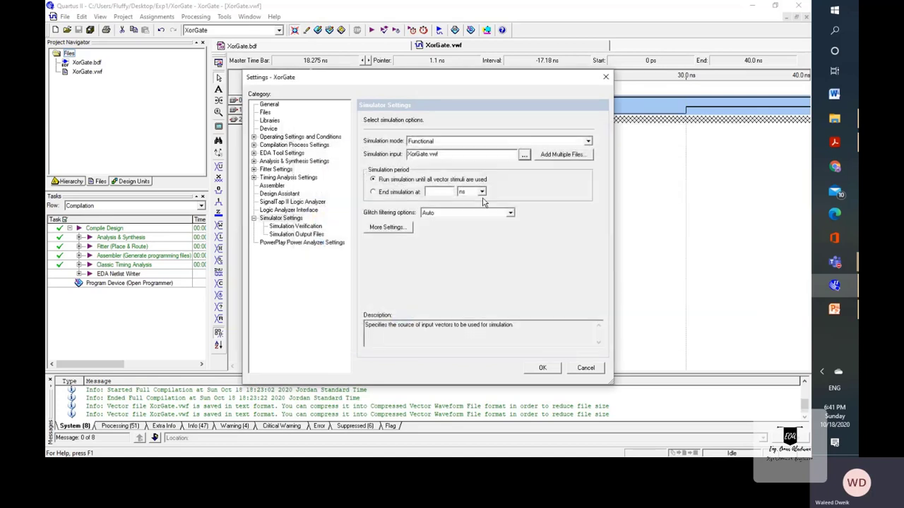
pyautogui.click(543, 368)
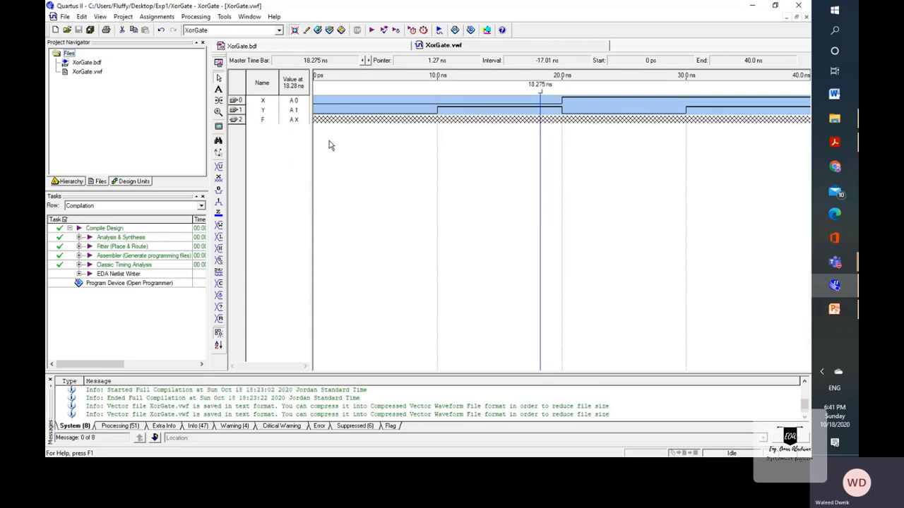
# Step: Generate the functional simulation netlist for XorGate and dismiss the completion message
pyautogui.click(191, 19)
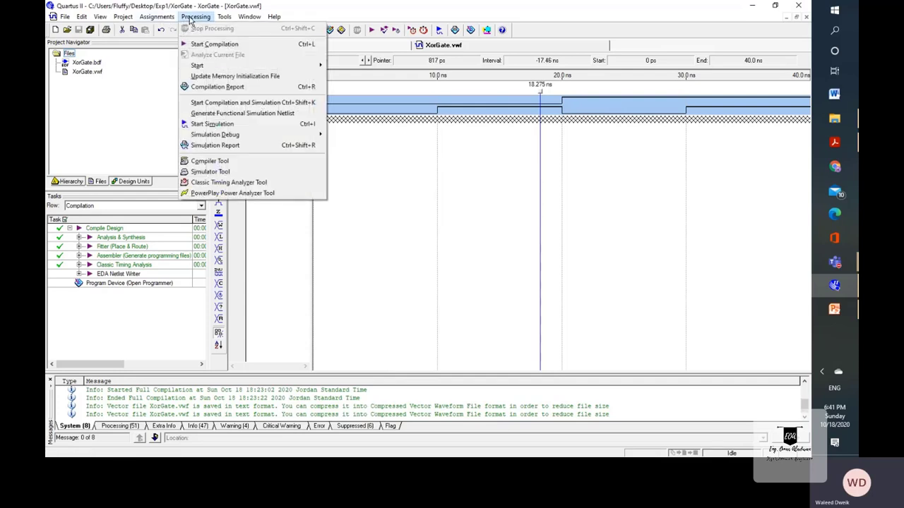
pyautogui.click(235, 114)
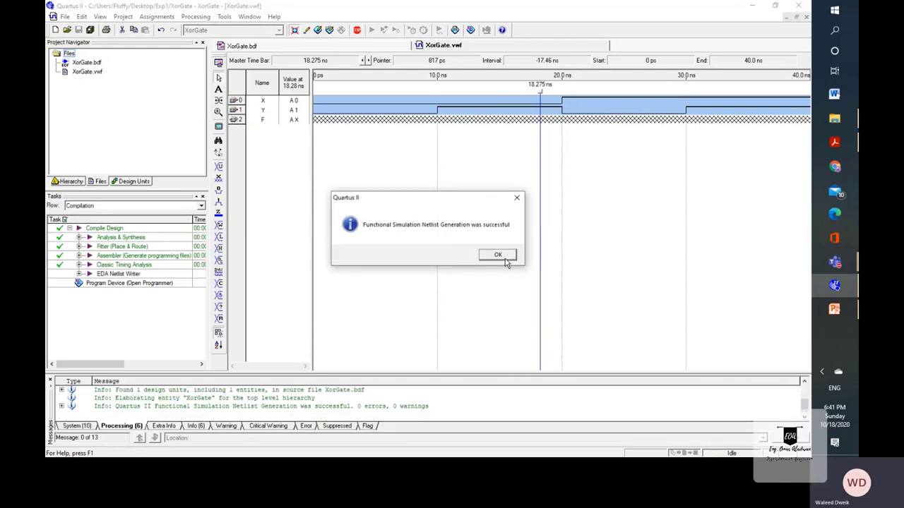
pyautogui.click(496, 257)
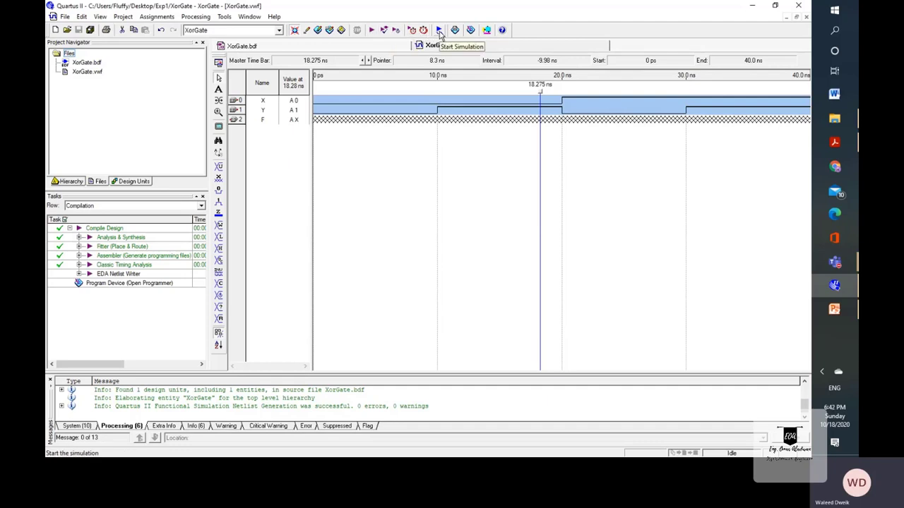
# Step: Run the functional simulation of XorGate and dismiss the completion message
pyautogui.click(194, 17)
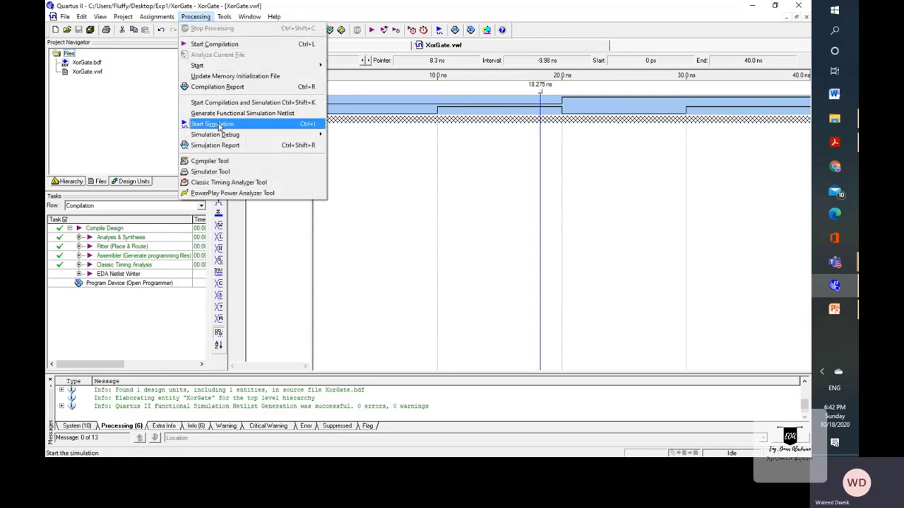
pyautogui.click(440, 30)
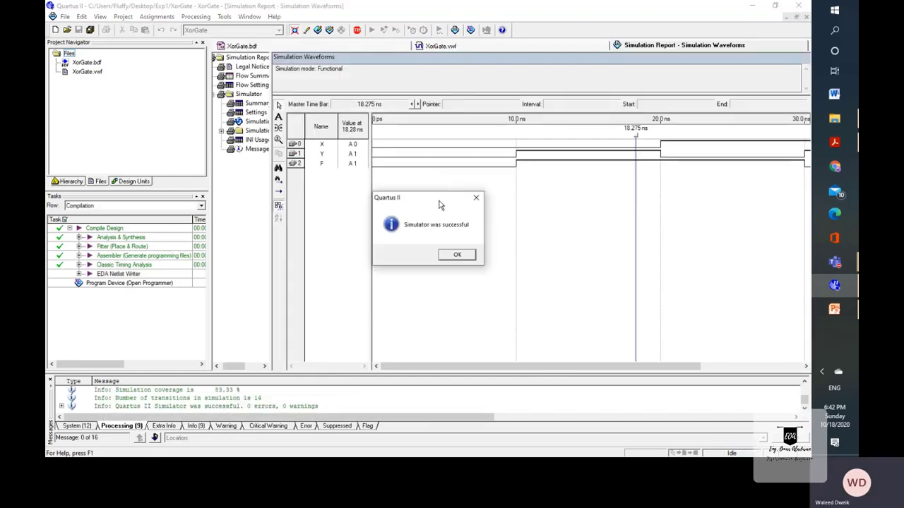
pyautogui.click(455, 255)
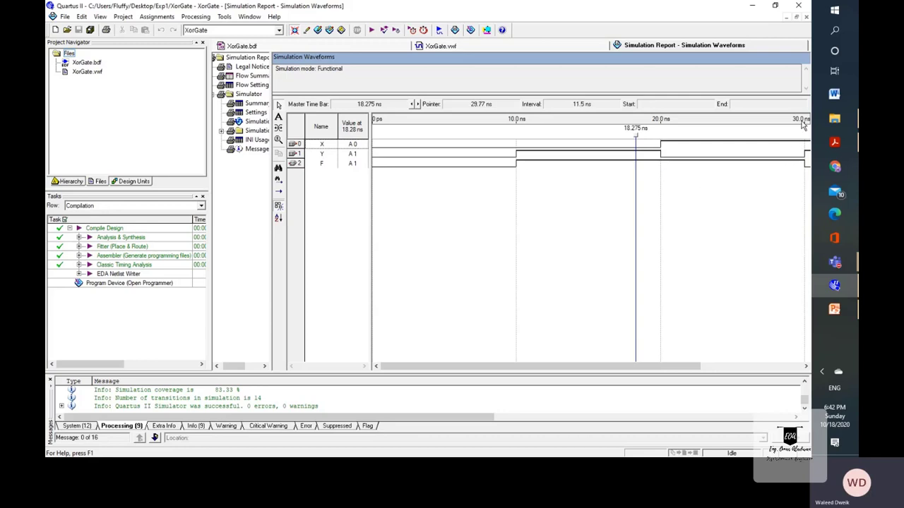
# Step: Fit the simulation waveforms in the window and inspect them by moving the master time bar to 20 ns and back to 0 ps
pyautogui.rightClick(548, 249)
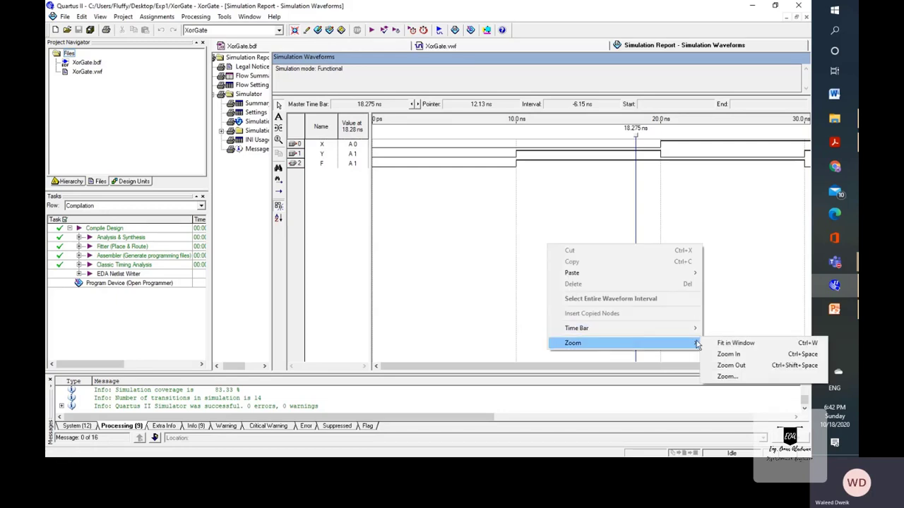
pyautogui.click(736, 343)
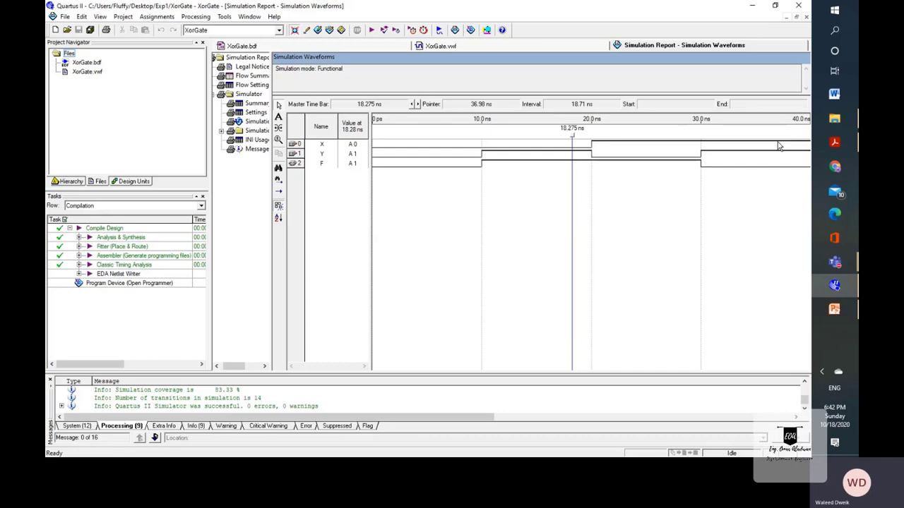
pyautogui.moveTo(572, 135); pyautogui.dragTo(594, 142)
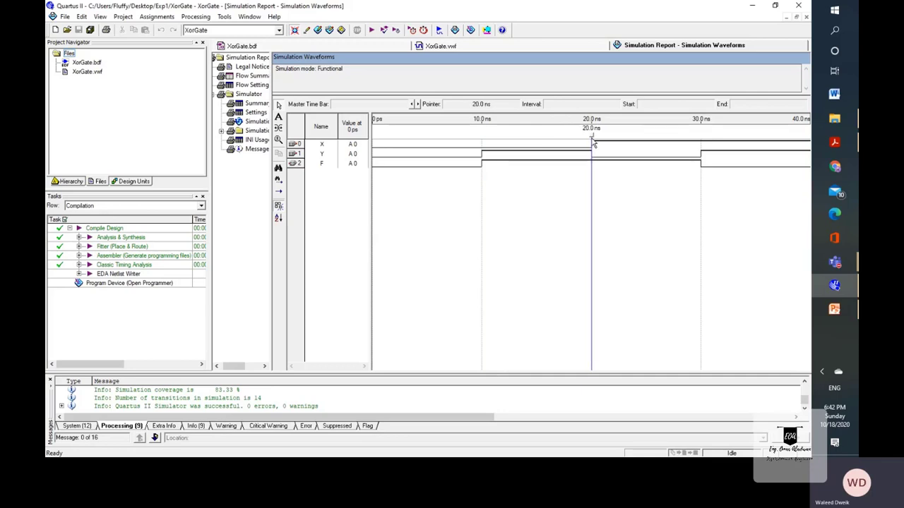
pyautogui.moveTo(594, 142); pyautogui.dragTo(372, 135)
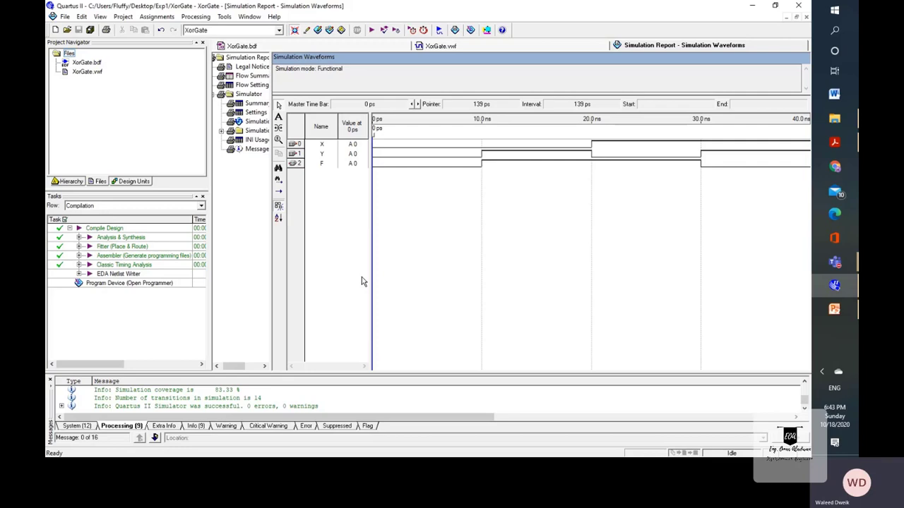
pyautogui.rightClick(548, 246)
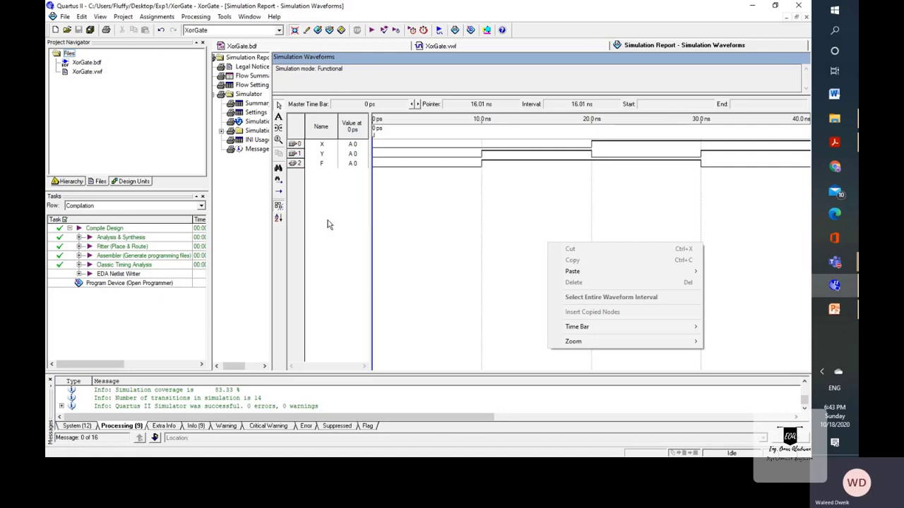
pyautogui.press('Escape')
pyautogui.click(81, 16)
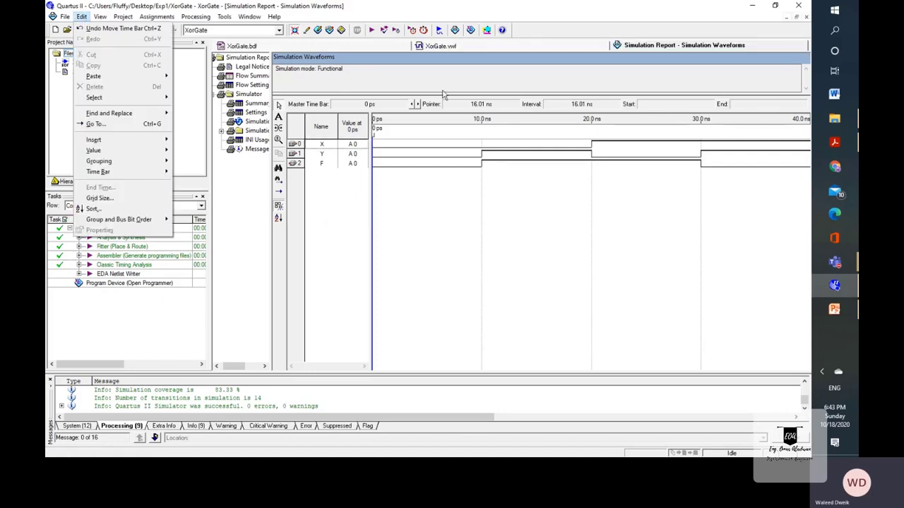
# Step: Close the simulation report and return to the XorGate.vwf waveform file
pyautogui.click(754, 49)
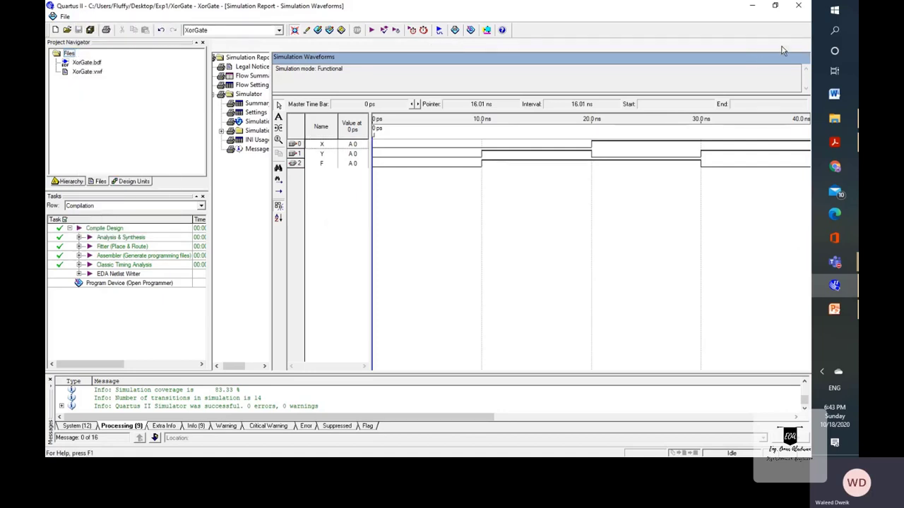
pyautogui.rightClick(781, 48)
pyautogui.click(779, 52)
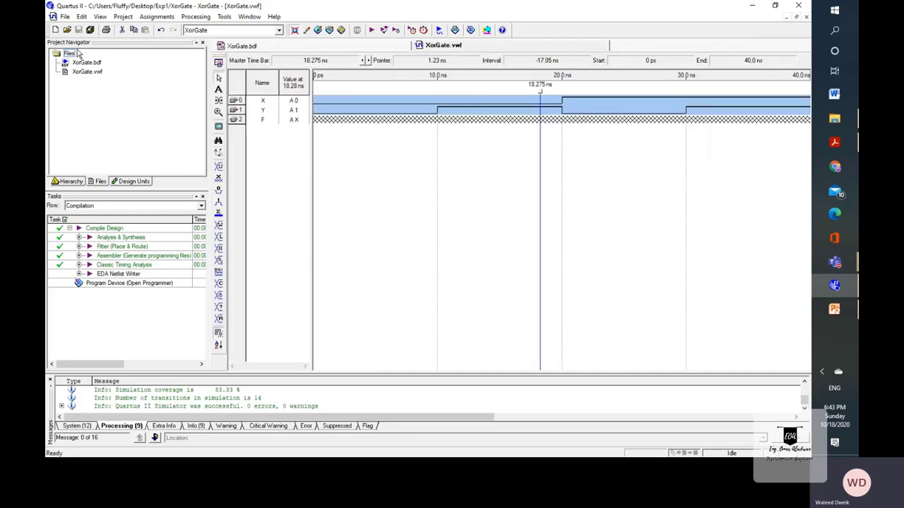
# Step: Set the end time of the XorGate.vwf waveforms to 80 ns and save the file
pyautogui.click(82, 16)
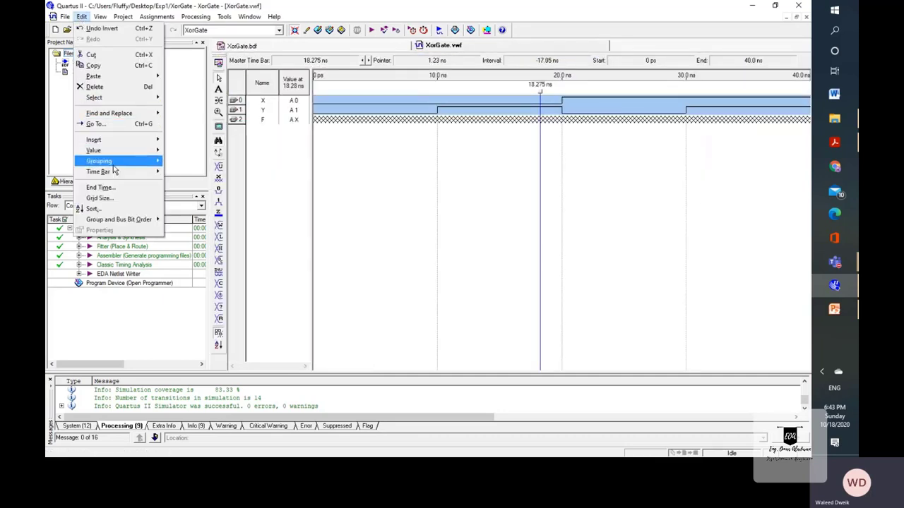
pyautogui.click(100, 187)
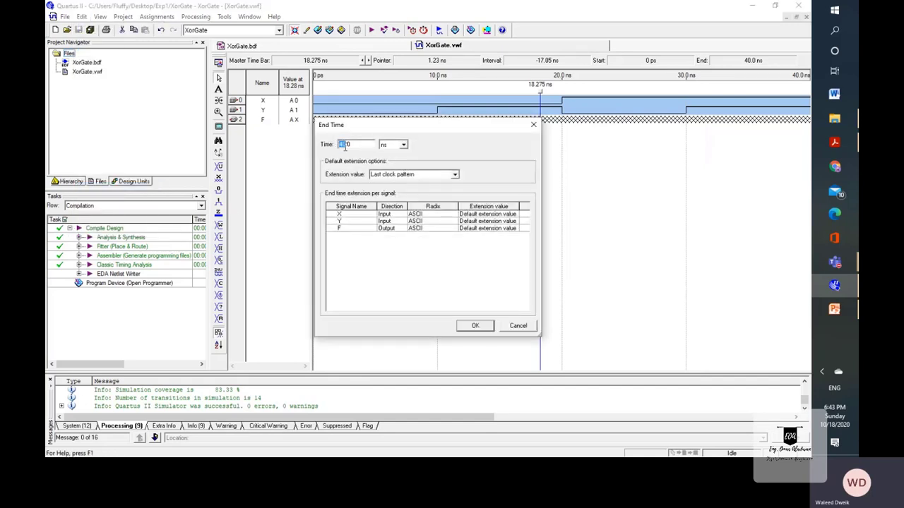
pyautogui.write('80')
pyautogui.click(475, 326)
pyautogui.rightClick(630, 236)
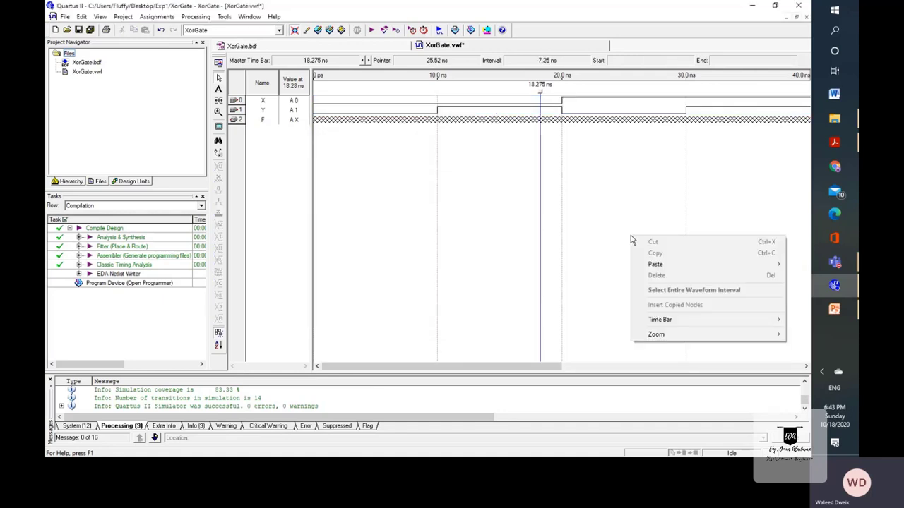
pyautogui.moveTo(671, 338)
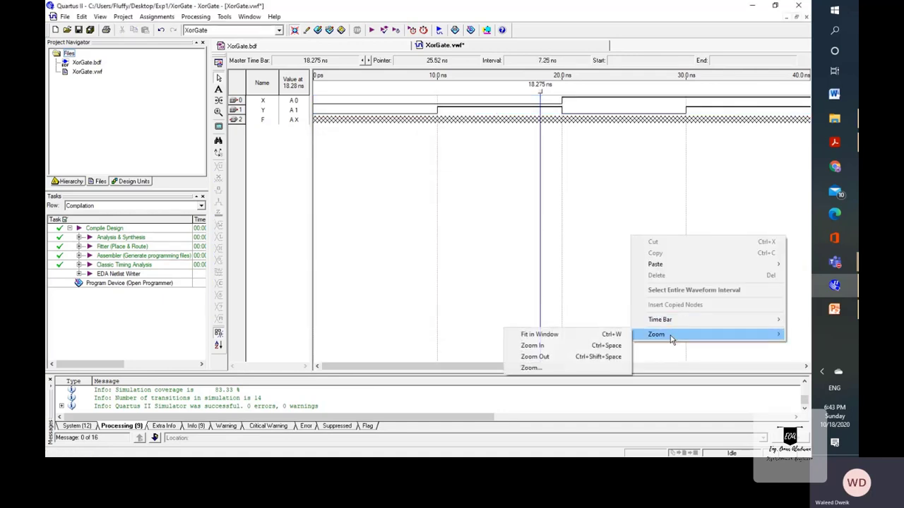
pyautogui.click(595, 334)
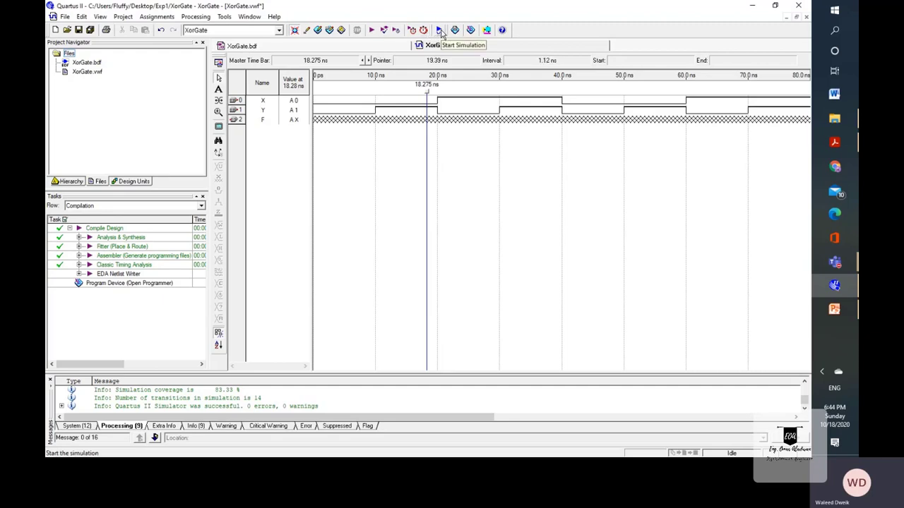
pyautogui.click(78, 30)
# Step: Check the simulation mode and input file in the XorGate simulator settings, and accept them as they are
pyautogui.click(150, 19)
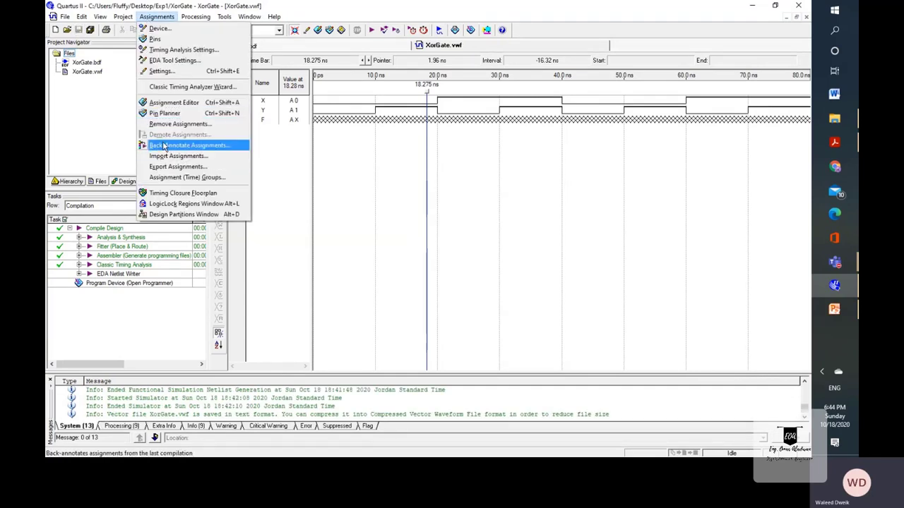
pyautogui.click(162, 71)
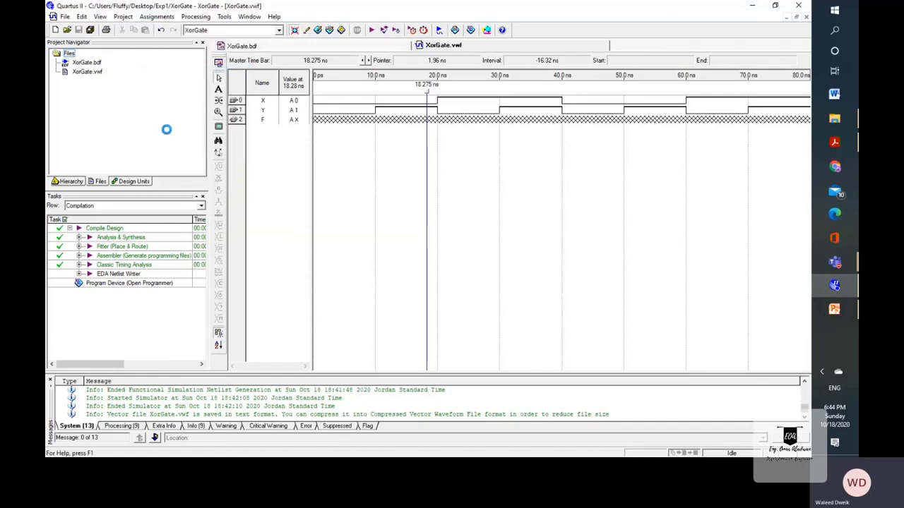
pyautogui.click(283, 219)
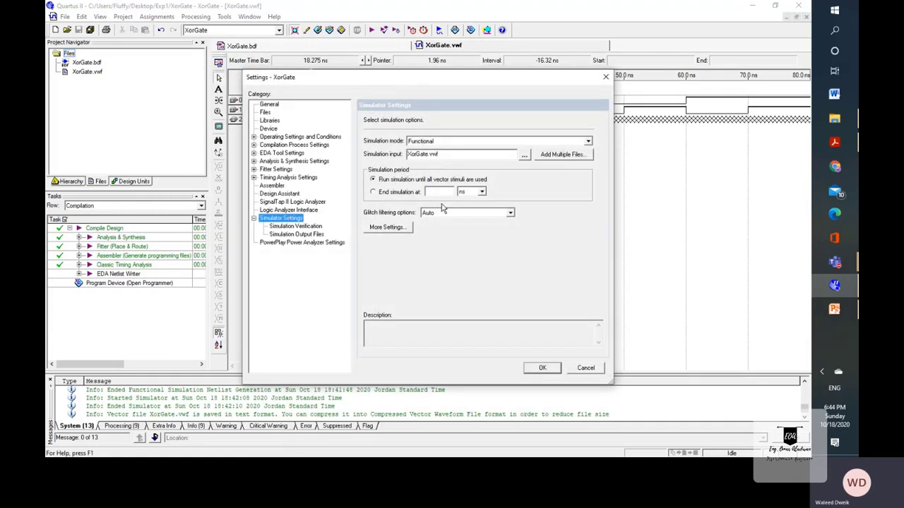
pyautogui.click(540, 368)
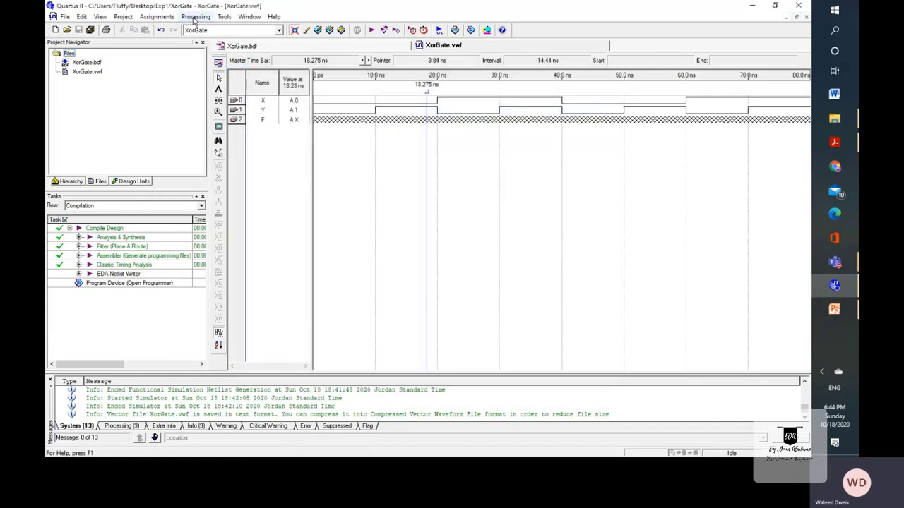
# Step: Regenerate the functional simulation netlist for the design and dismiss the completion message
pyautogui.click(168, 18)
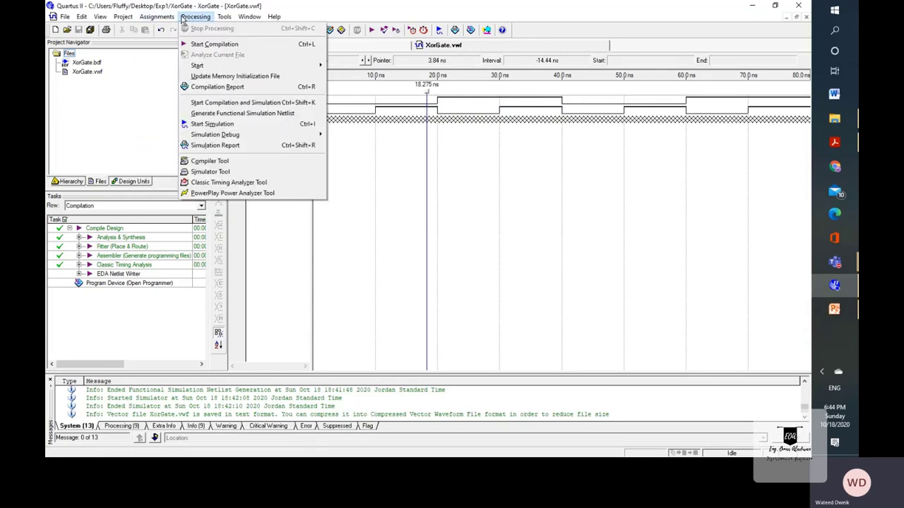
pyautogui.click(185, 19)
pyautogui.click(195, 16)
pyautogui.click(216, 113)
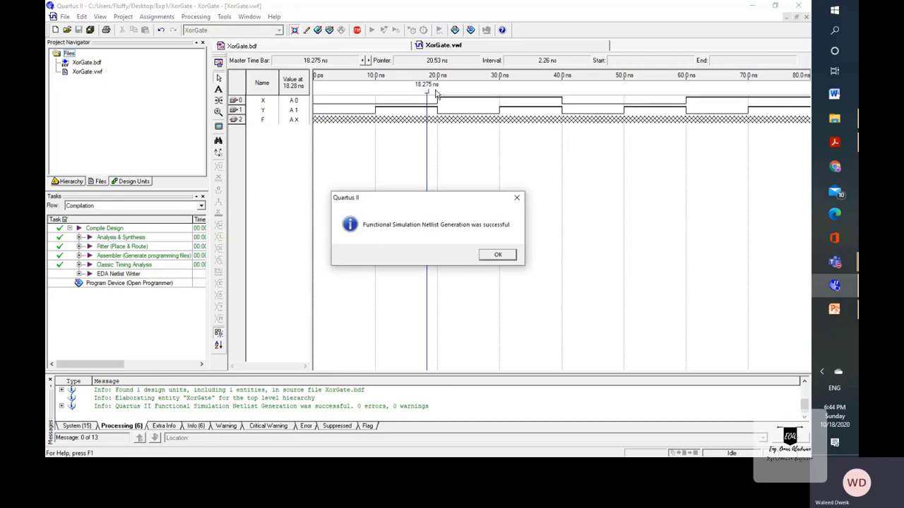
pyautogui.click(497, 254)
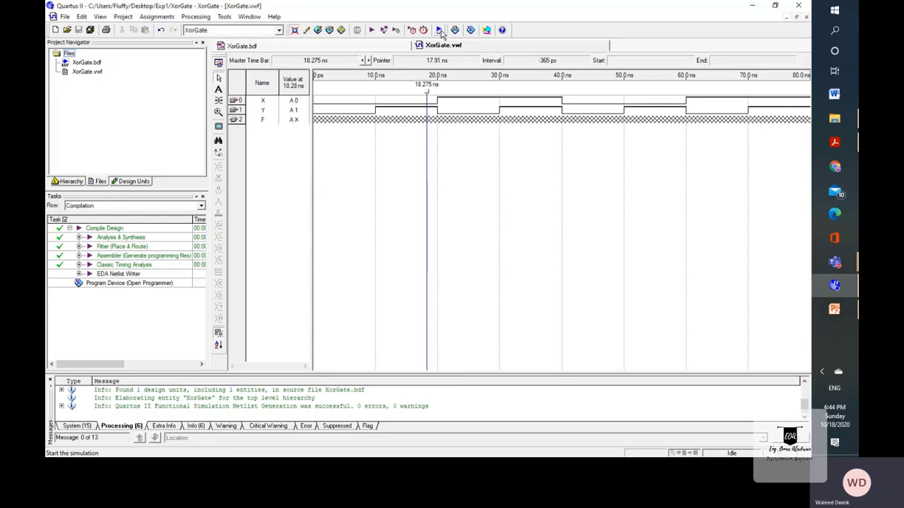
# Step: Run the functional simulation with the extended waveforms and fit the resulting waveforms in the window
pyautogui.click(438, 30)
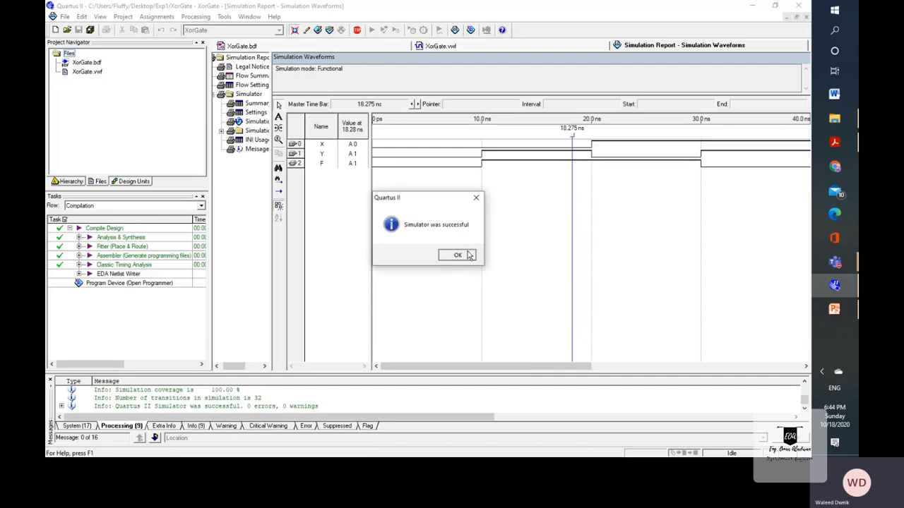
pyautogui.click(458, 256)
pyautogui.rightClick(639, 224)
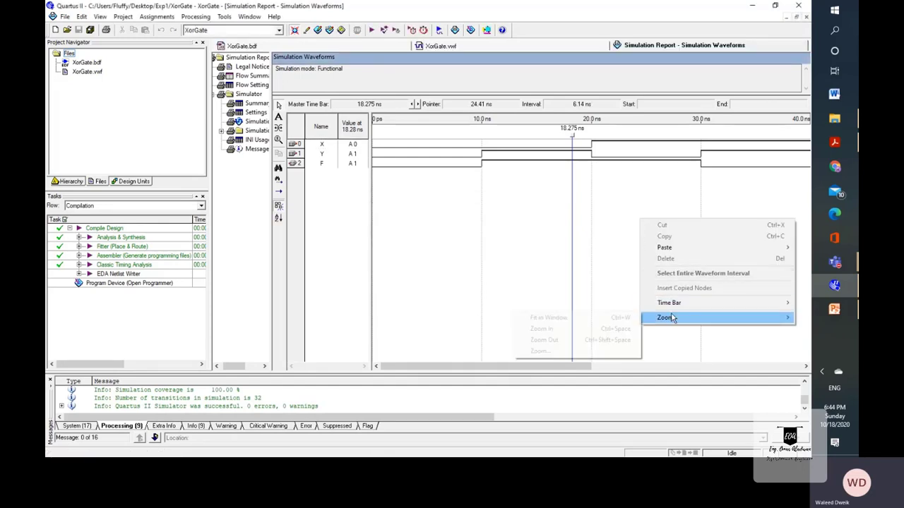
pyautogui.click(621, 317)
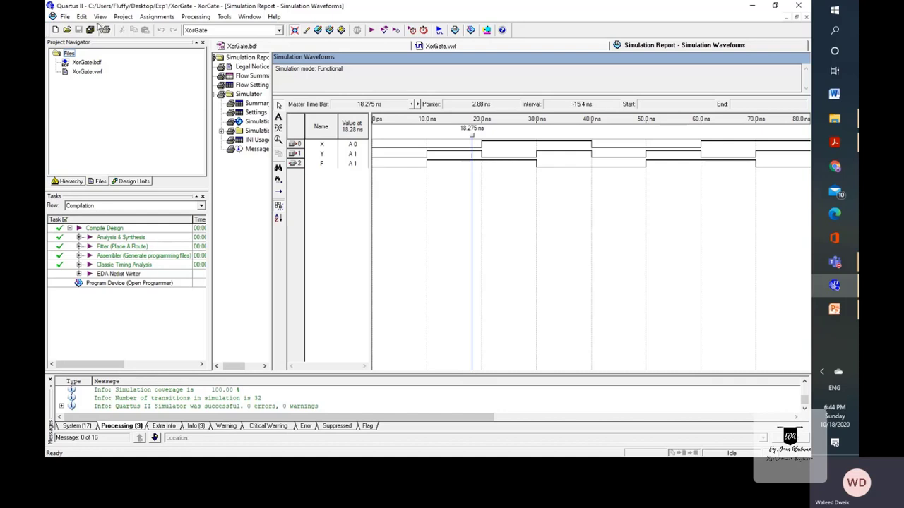
# Step: Change the simulation mode to Timing in the project's simulator settings
pyautogui.click(157, 17)
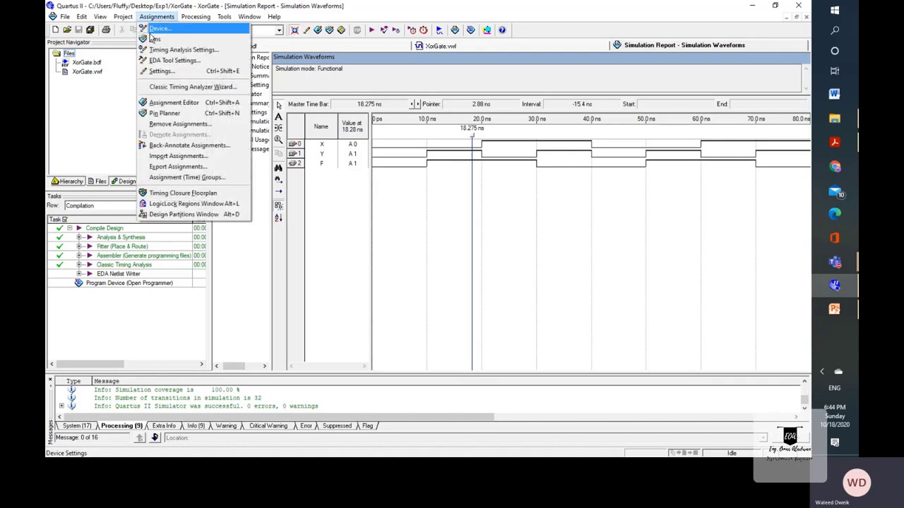
pyautogui.click(161, 72)
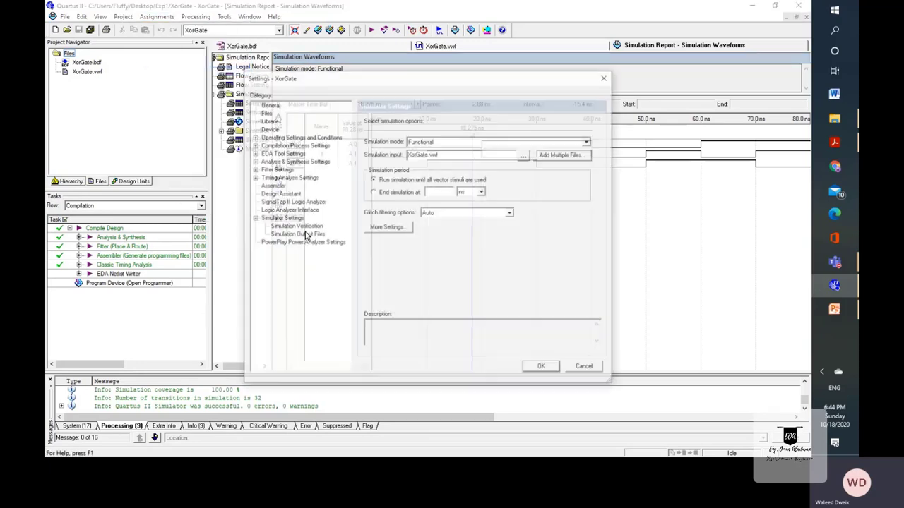
pyautogui.click(280, 219)
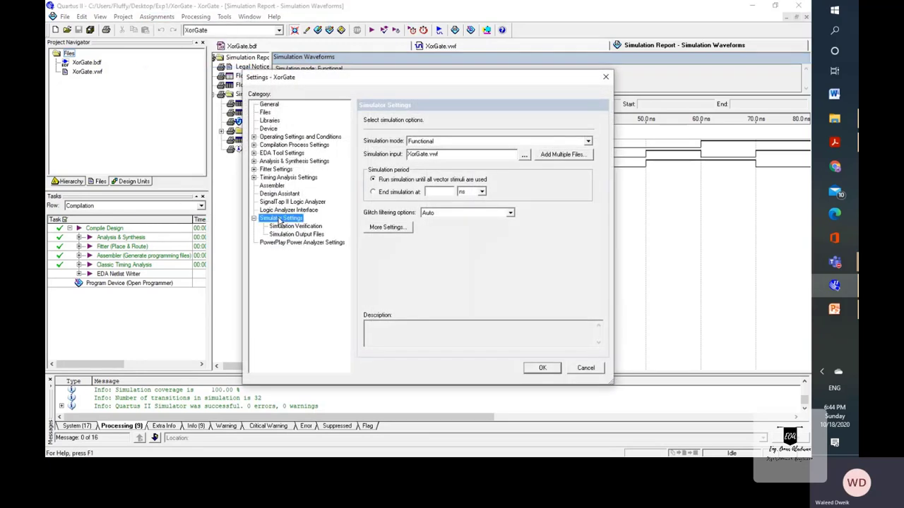
pyautogui.click(588, 141)
pyautogui.click(436, 157)
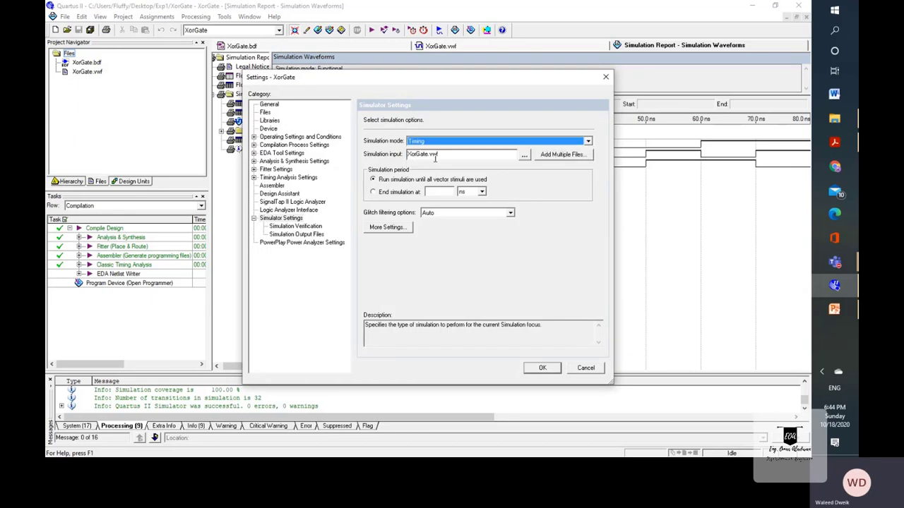
# Step: Clear the simulation input, select the XorGate vector waveform file from the Exp1 folder again, and apply the simulator settings
pyautogui.click(465, 154)
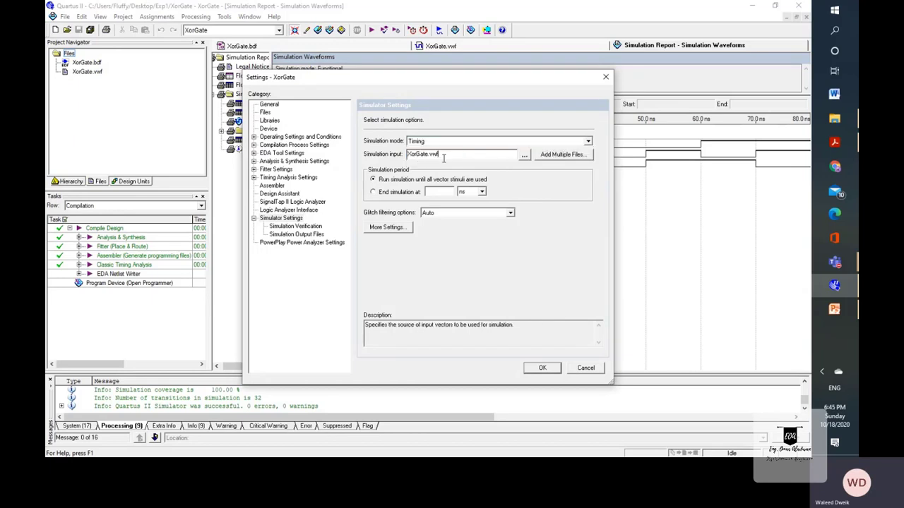
pyautogui.doubleClick(443, 158)
pyautogui.press('BackSpace')
pyautogui.click(523, 155)
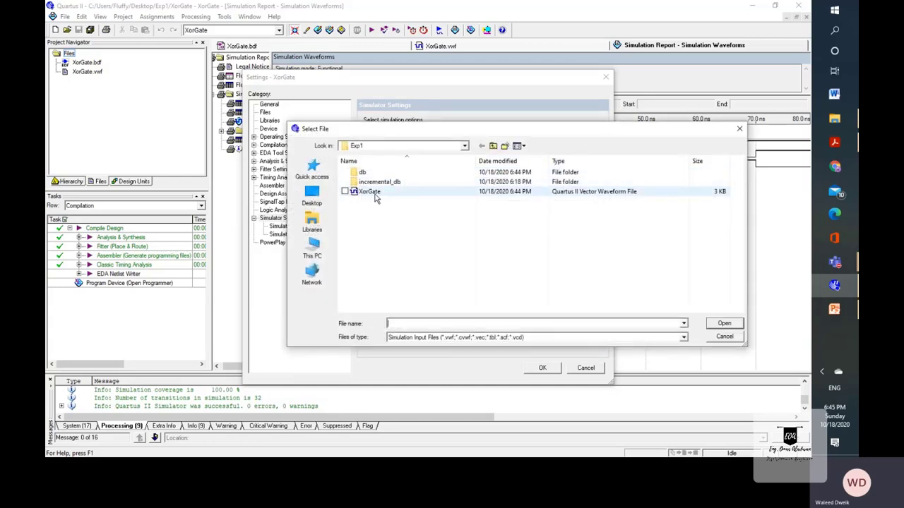
pyautogui.click(371, 191)
pyautogui.click(725, 324)
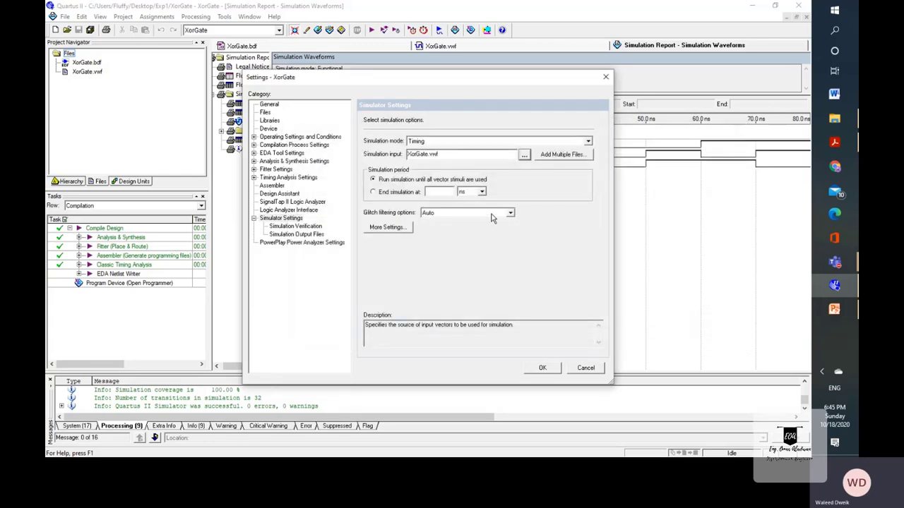
pyautogui.click(543, 368)
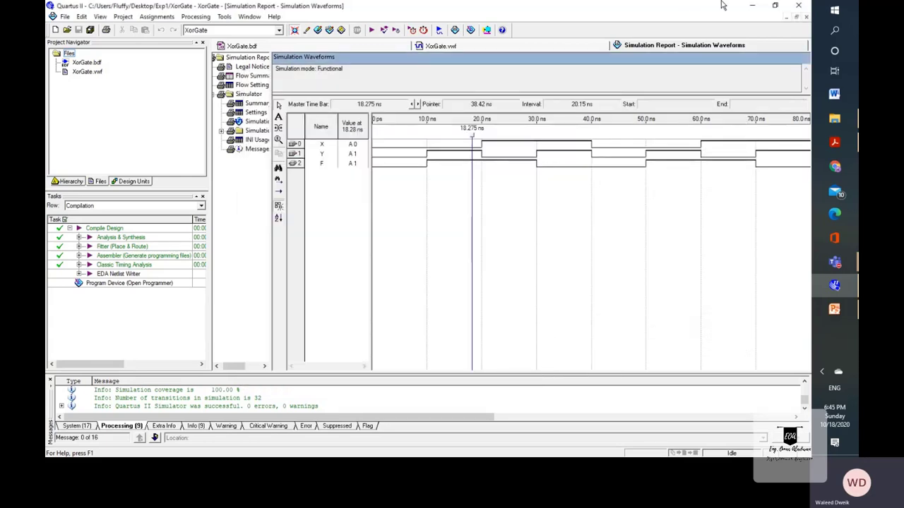
# Step: Close the functional simulation report and return to the XorGate.vwf waveforms
pyautogui.rightClick(745, 46)
pyautogui.click(761, 54)
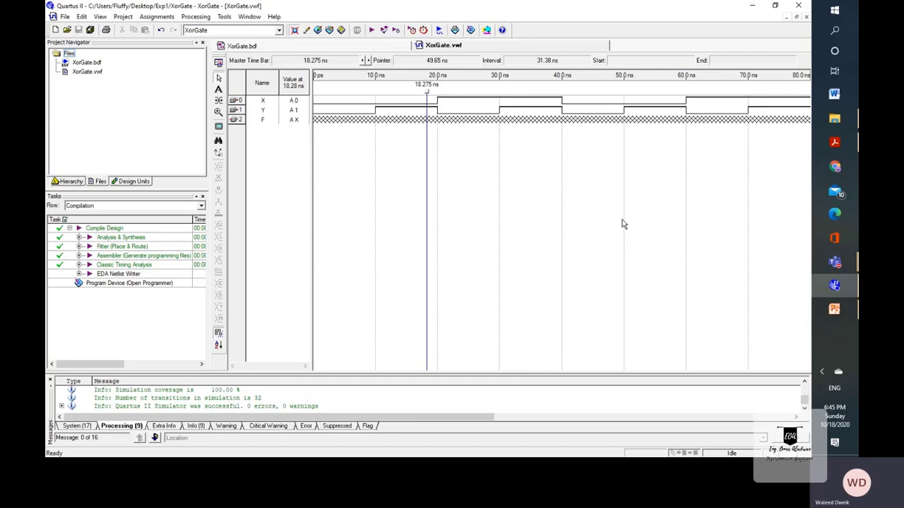
pyautogui.click(197, 17)
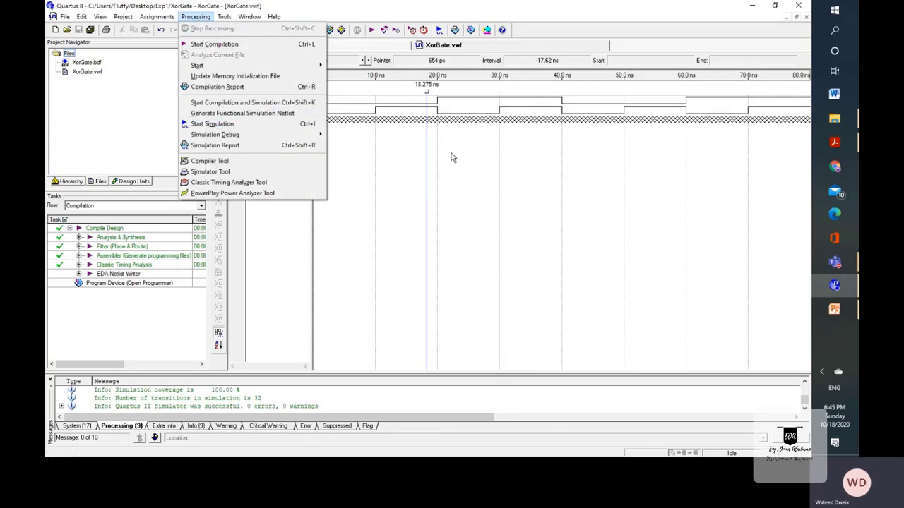
pyautogui.click(517, 157)
# Step: Run the timing simulation, dismiss the completion message, and fit the resulting waveforms in the window
pyautogui.click(437, 29)
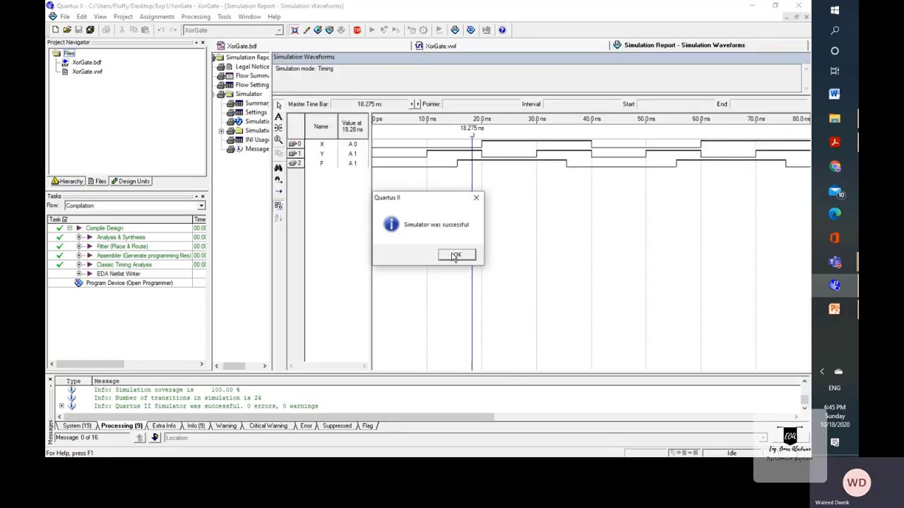
pyautogui.click(455, 255)
pyautogui.rightClick(658, 257)
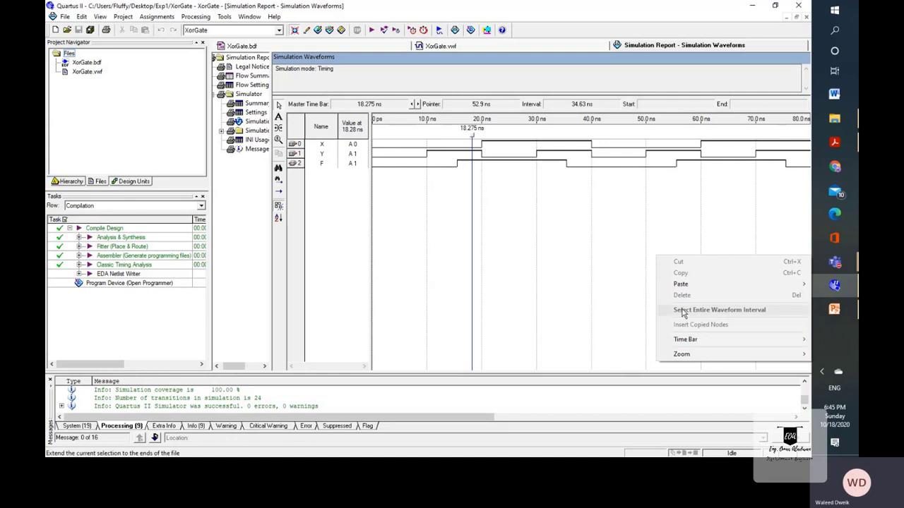
pyautogui.moveTo(694, 356)
pyautogui.click(639, 354)
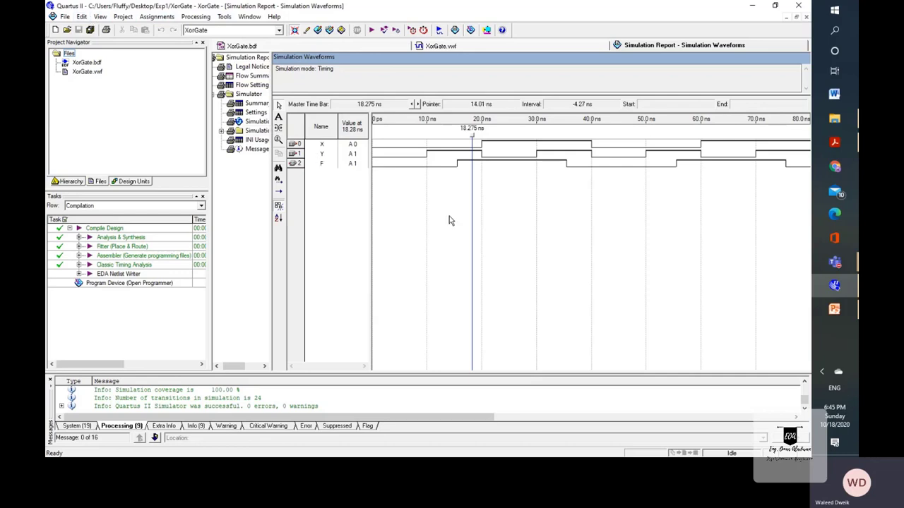
# Step: Examine F's propagation delay by moving the master time bar to Y's rise at 10 ns and to F's rise at about 15.6 ns
pyautogui.rightClick(526, 239)
pyautogui.moveTo(585, 340)
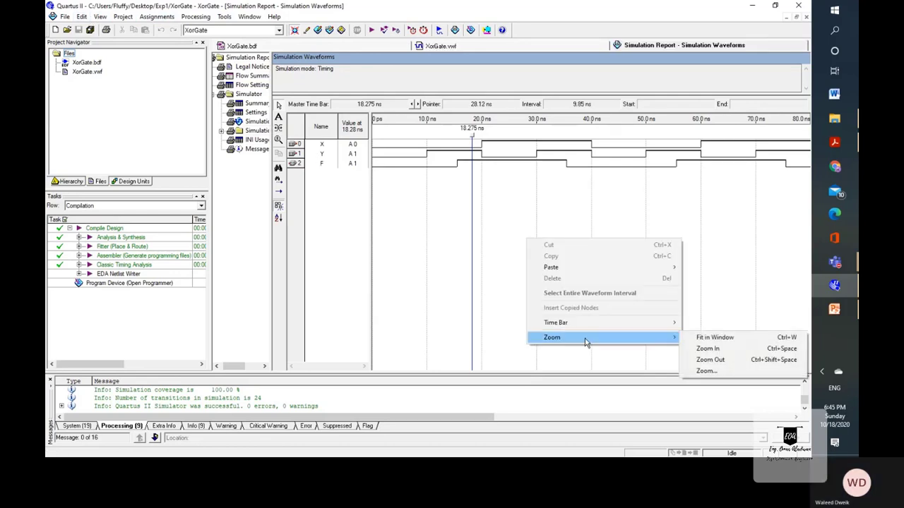
pyautogui.click(718, 349)
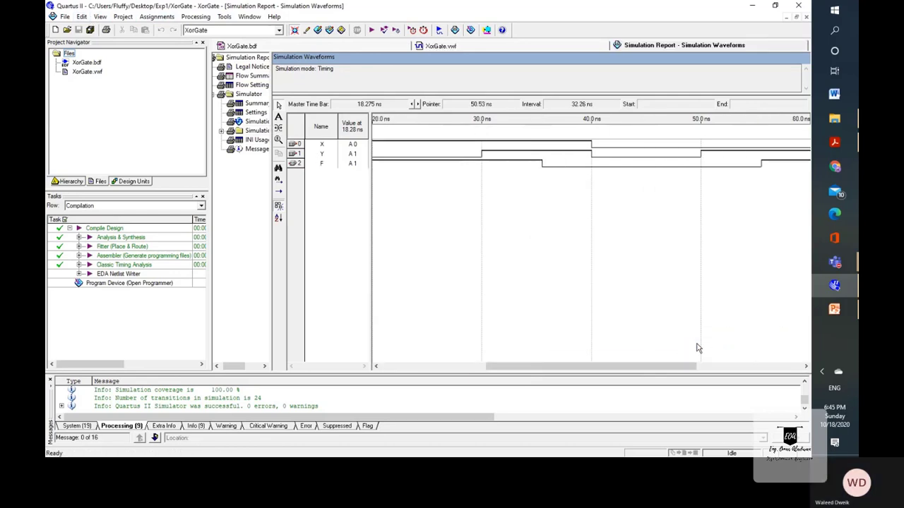
pyautogui.moveTo(598, 373); pyautogui.dragTo(457, 373)
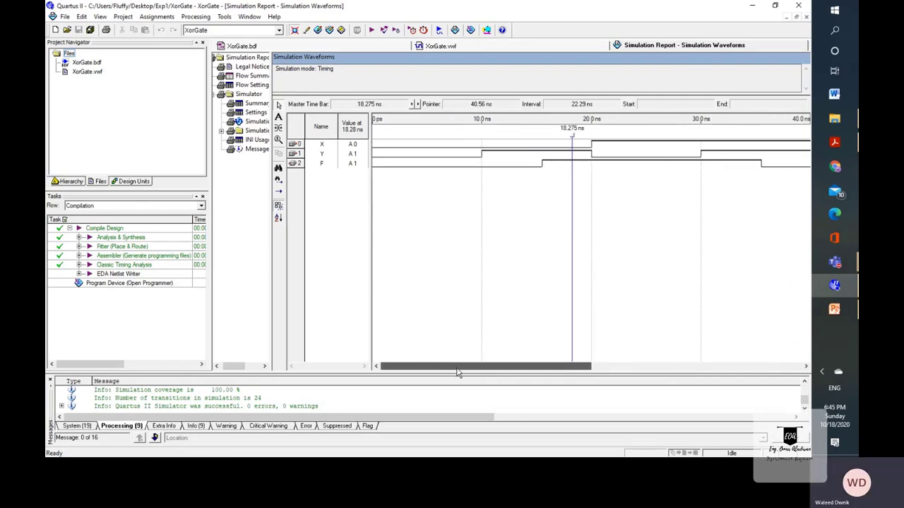
pyautogui.click(805, 366)
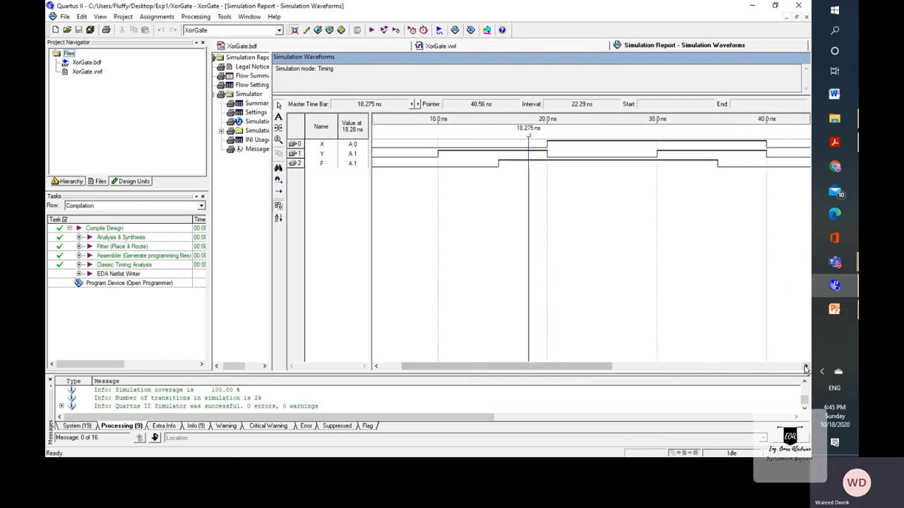
pyautogui.moveTo(581, 366); pyautogui.dragTo(539, 370)
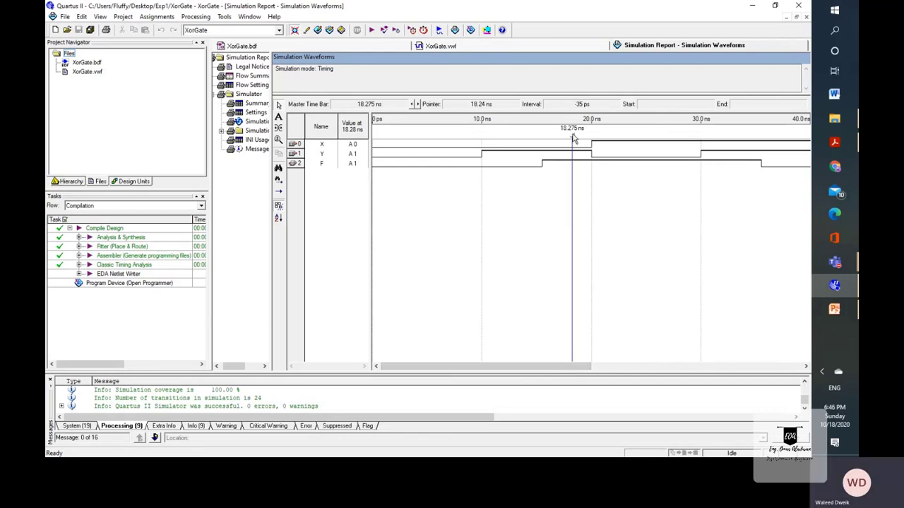
pyautogui.moveTo(572, 137); pyautogui.dragTo(482, 143)
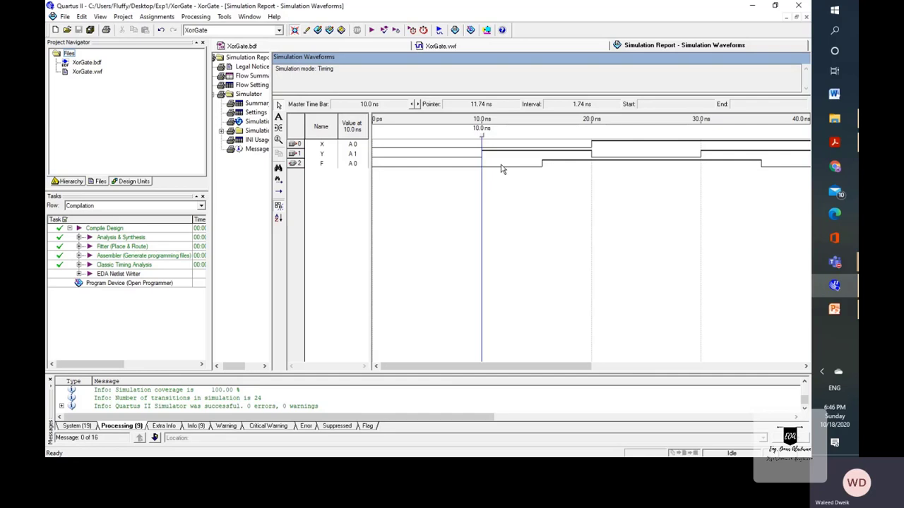
pyautogui.moveTo(486, 137); pyautogui.dragTo(544, 144)
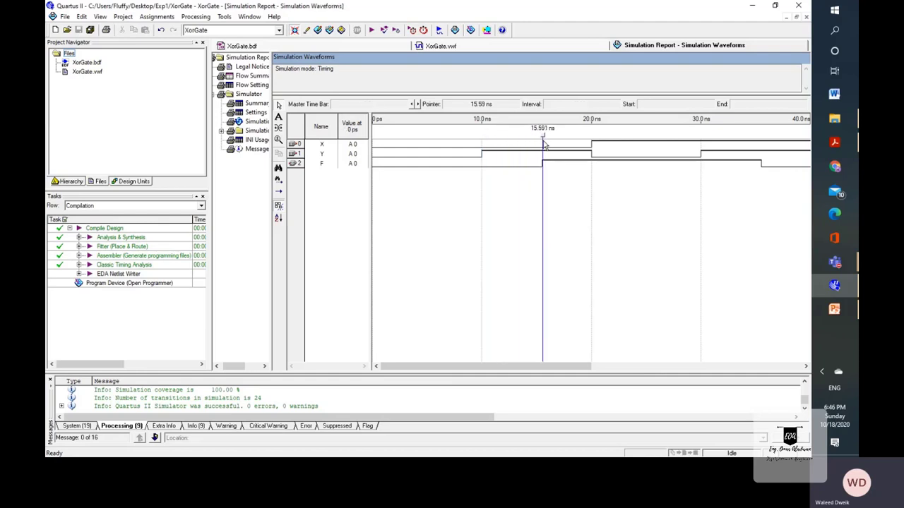
# Step: Compare the input and output transitions by moving the master time bar between F's rise and the 20 ns edge of X and Y
pyautogui.press('Right')
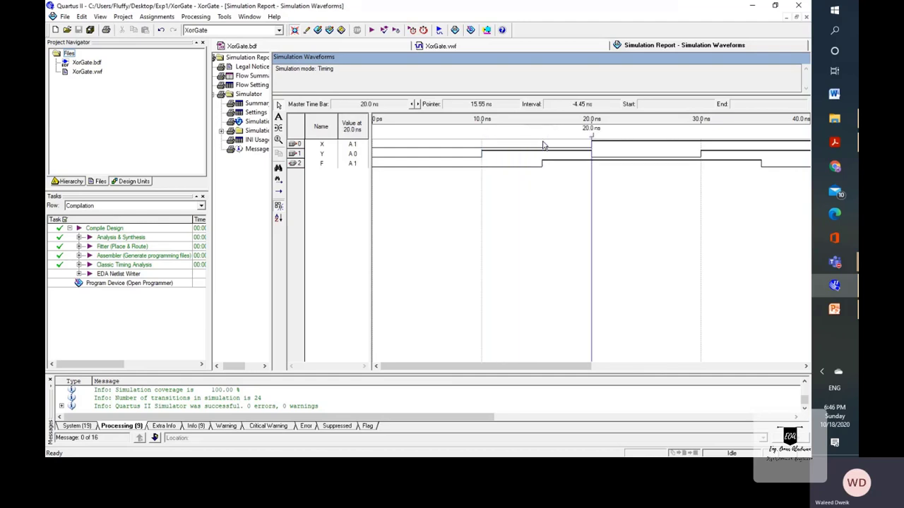
pyautogui.moveTo(594, 139); pyautogui.dragTo(544, 139)
pyautogui.press('Right')
# Step: Review the XorGate.bdf schematic and the hand-drawn timing slide in PowerPoint, and return to the simulation waveforms in Quartus II
pyautogui.moveTo(297, 58); pyautogui.dragTo(311, 124)
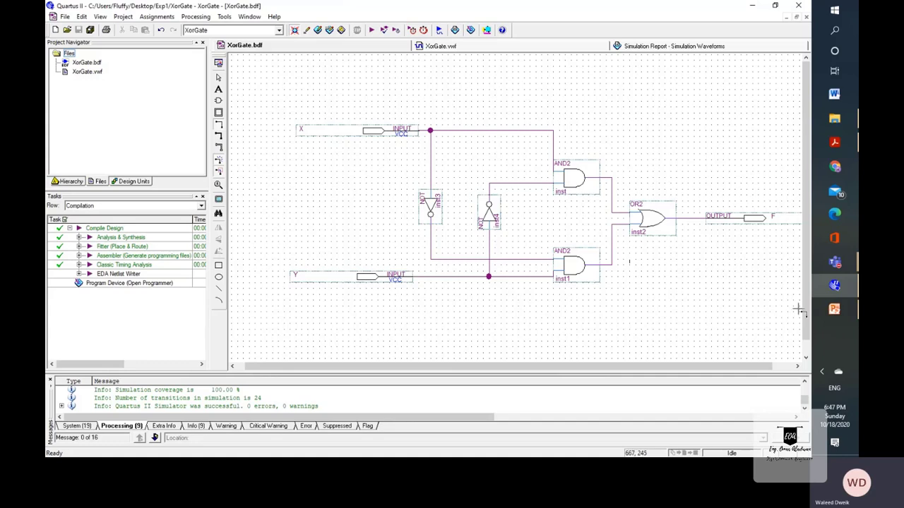
pyautogui.click(835, 309)
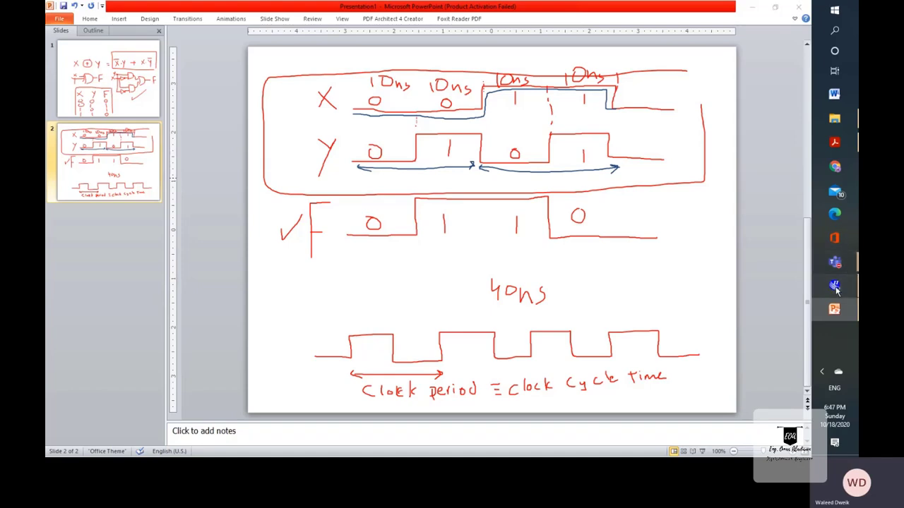
pyautogui.click(835, 286)
pyautogui.click(669, 46)
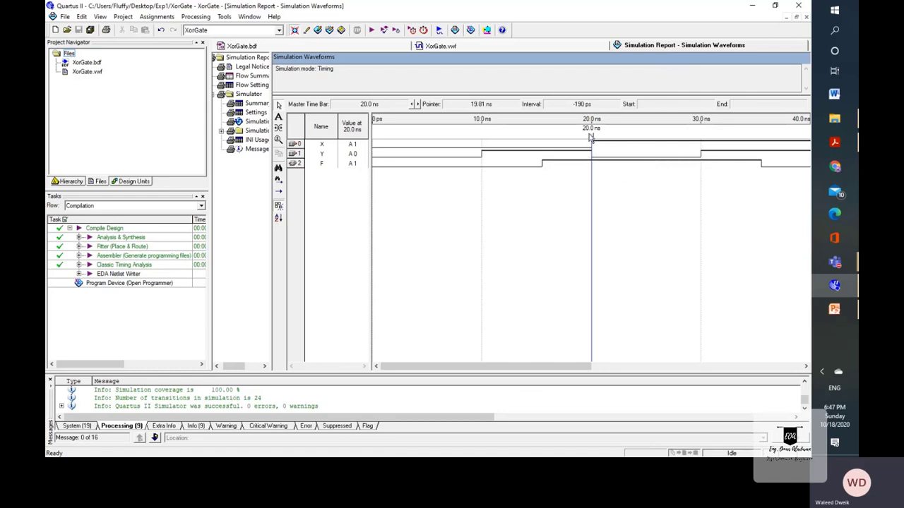
# Step: Examine F's falling delay by moving the master time bar to Y's rise at 30 ns and on past F's fall to 40 ns
pyautogui.moveTo(593, 139); pyautogui.dragTo(701, 139)
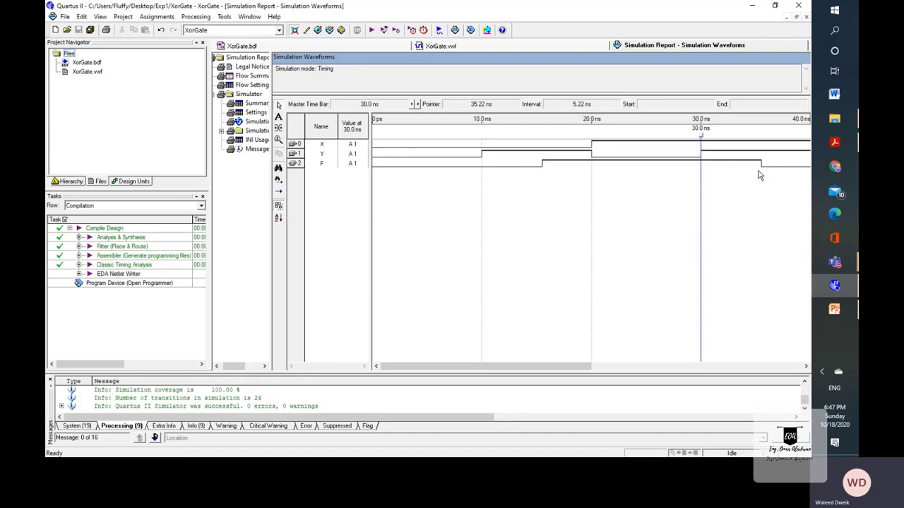
pyautogui.moveTo(702, 137); pyautogui.dragTo(756, 156)
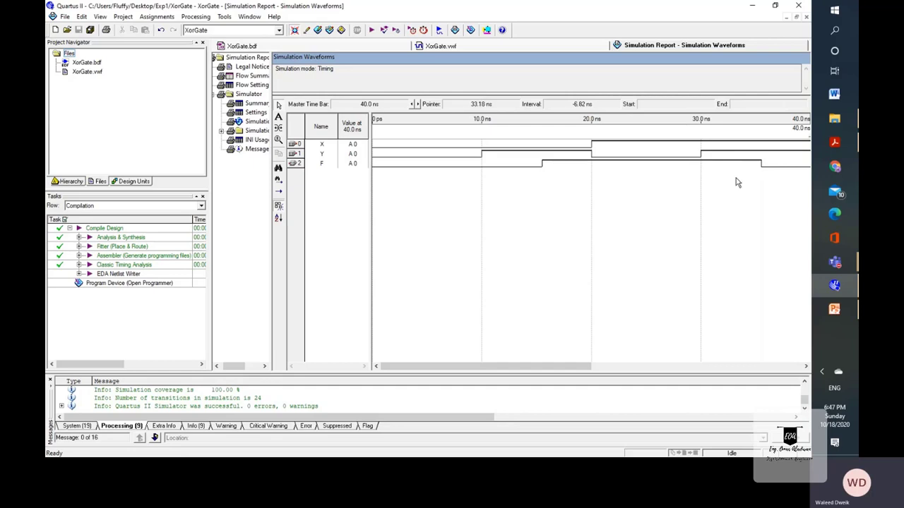